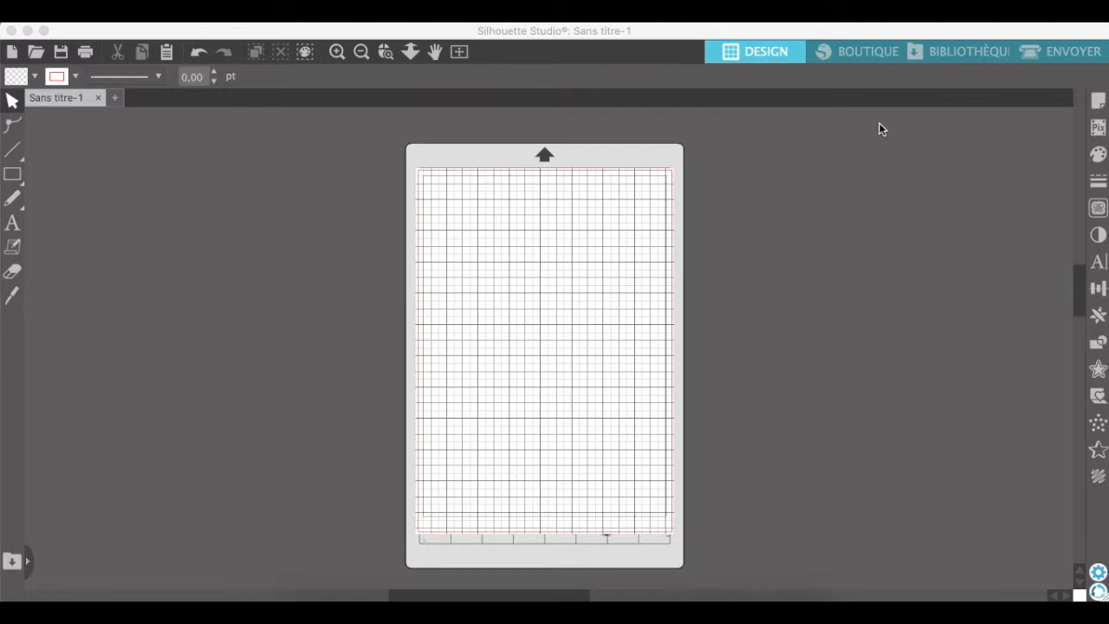
Enable the registration marks (Repères d'alignement) in the page setup of the Sans titre-1 document.
left_click(1101, 103)
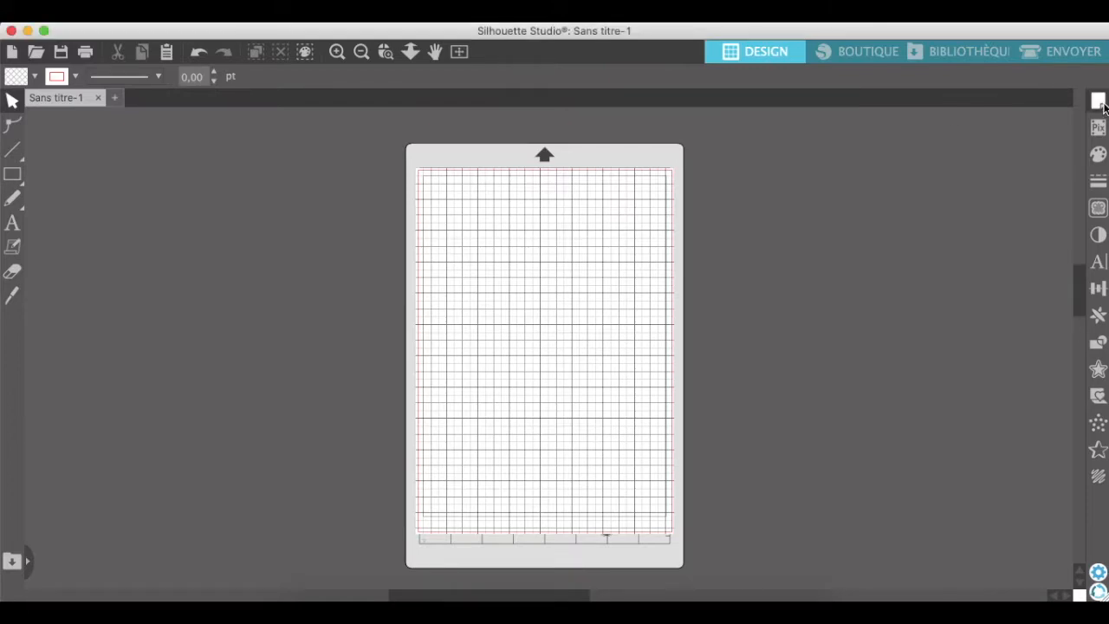
left_click(1101, 103)
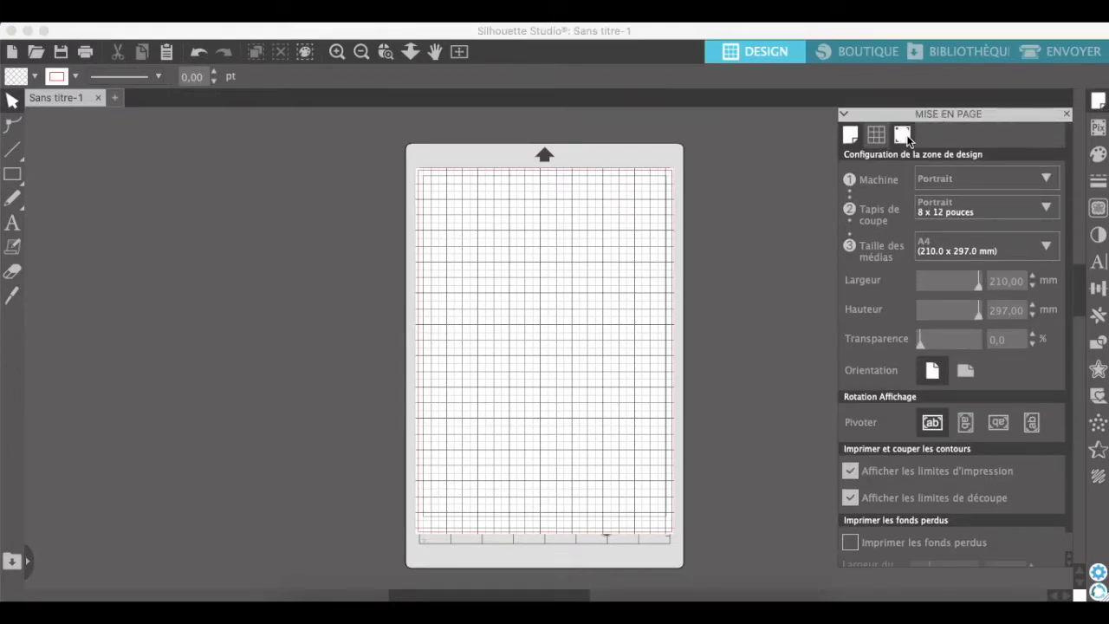
left_click(902, 135)
left_click(856, 177)
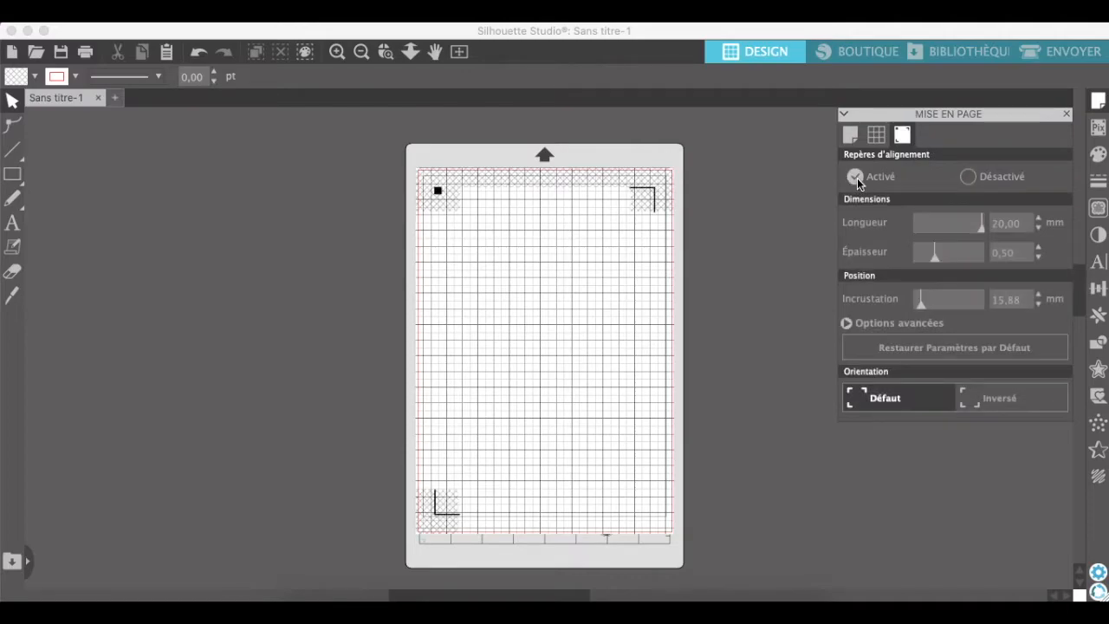
left_click(1067, 114)
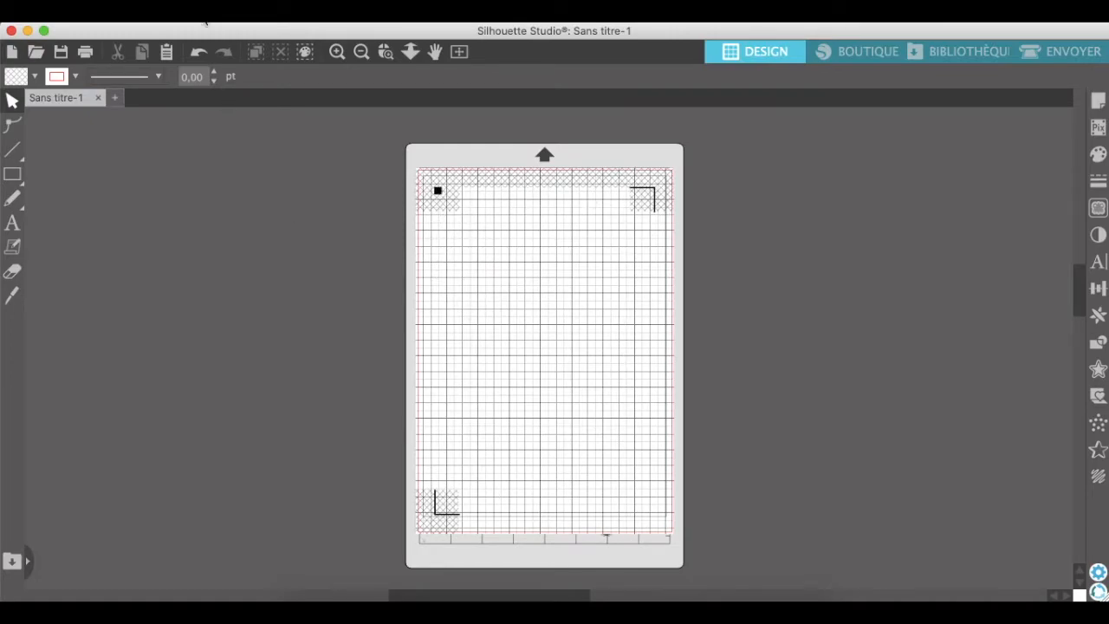
Open the image smileybombe.png from the smiley folder.
left_click(170, 23)
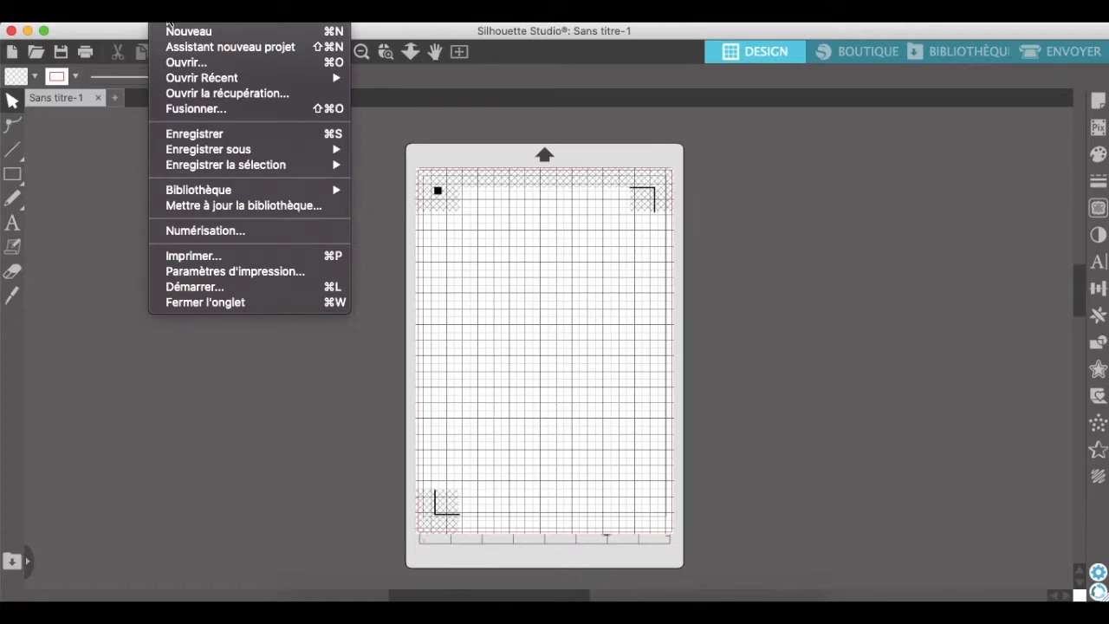
left_click(177, 63)
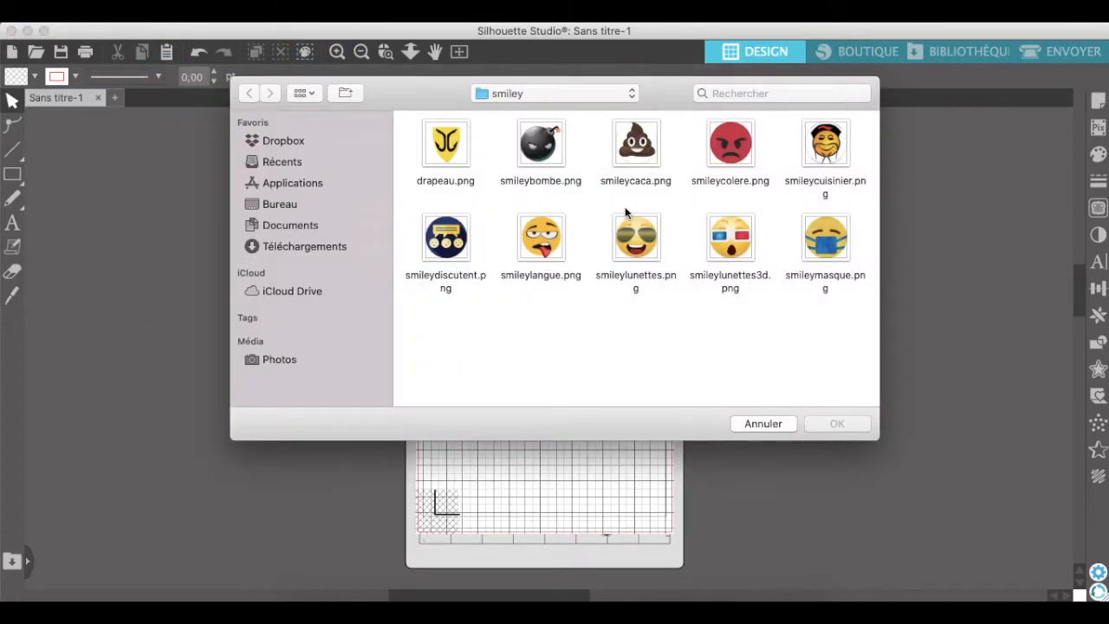
left_click(540, 138)
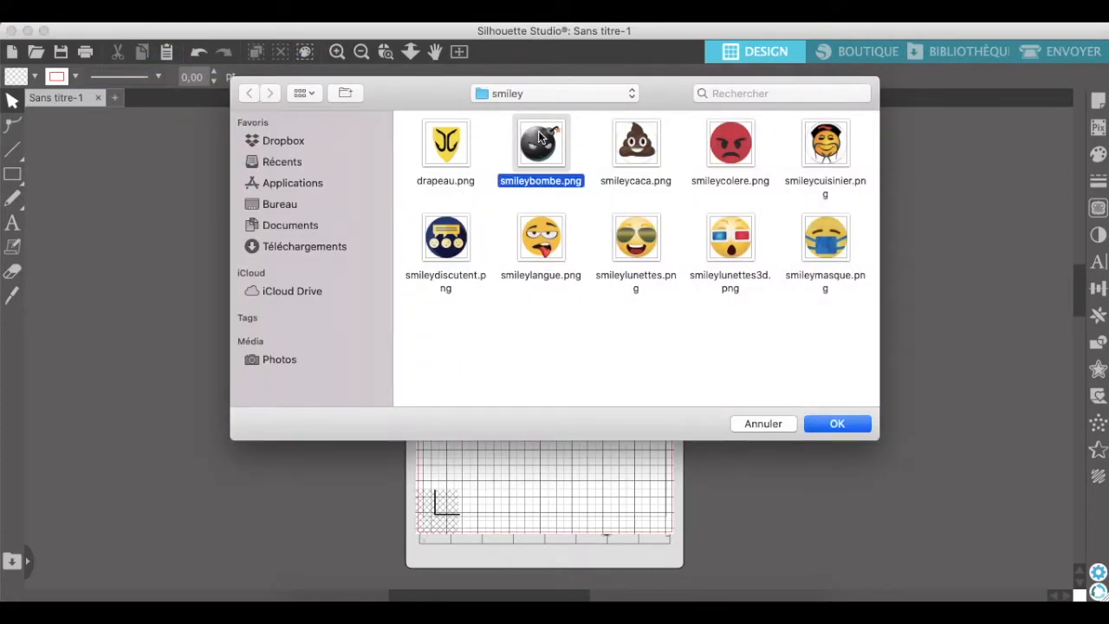
left_click(844, 425)
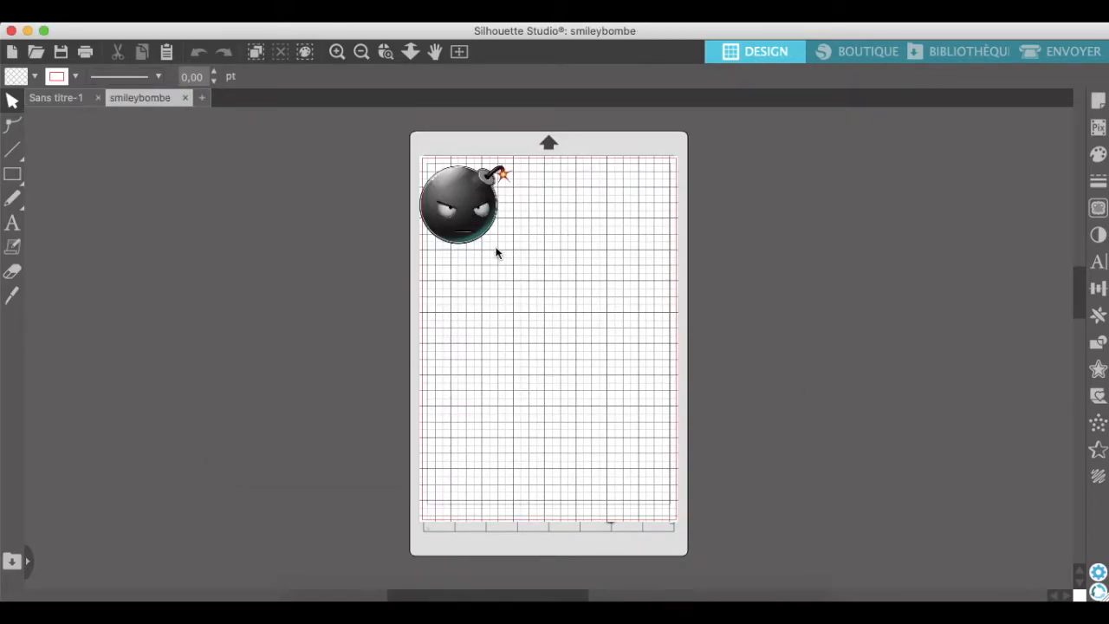
Move the bomb image away from the page corner and set its width and height to 30 mm.
left_click_drag(499, 254, 526, 255)
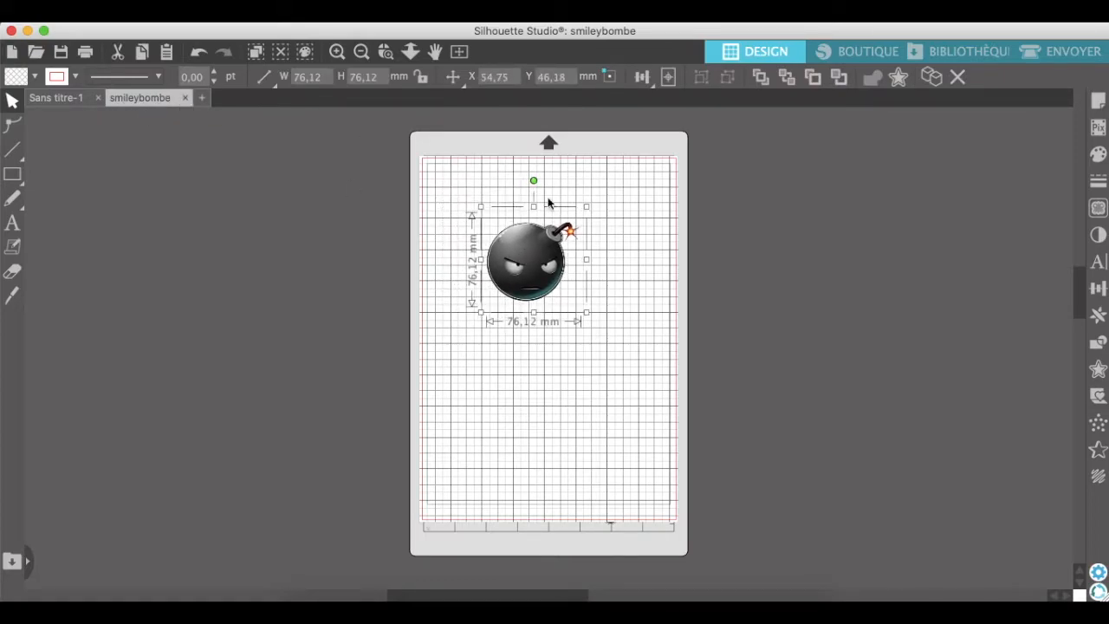
left_click(327, 76)
key("BackSpace")
key("BackSpace")
key("BackSpace")
key("BackSpace")
key("BackSpace")
type("30")
key("Tab")
type("30")
key("Return")
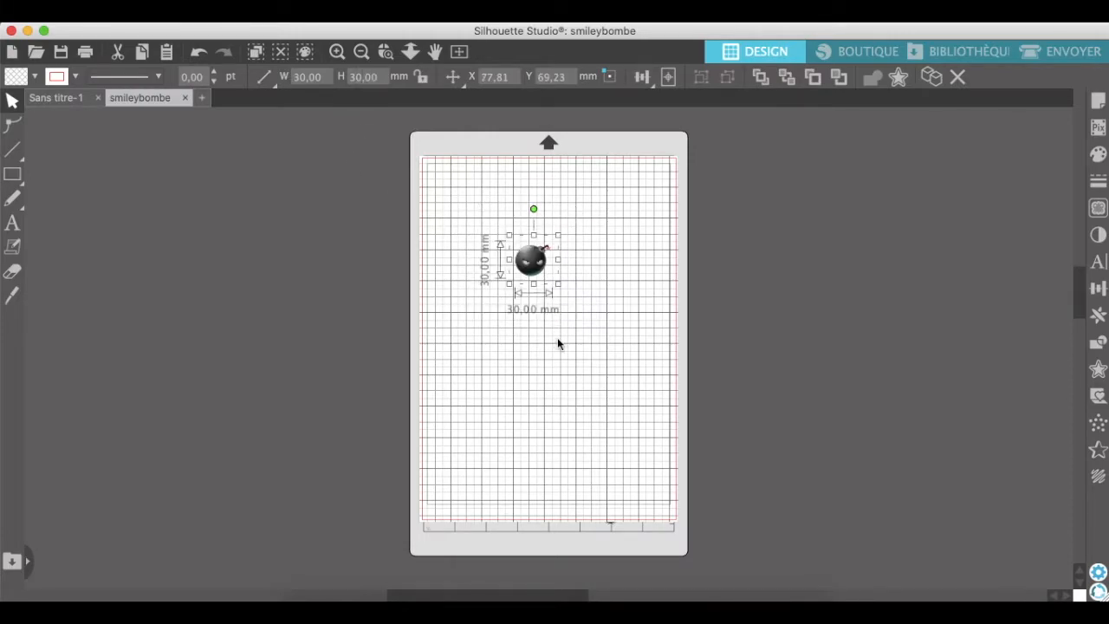
mouse_move(534, 270)
left_mouse_down()
mouse_move(512, 257)
mouse_move(527, 265)
left_mouse_up()
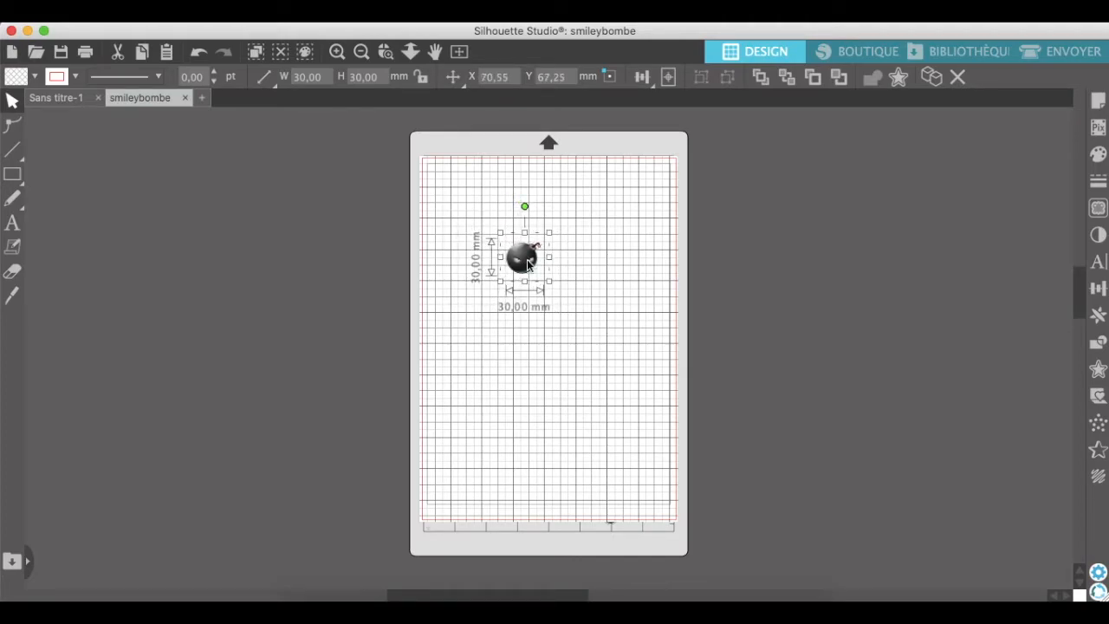
left_click(578, 270)
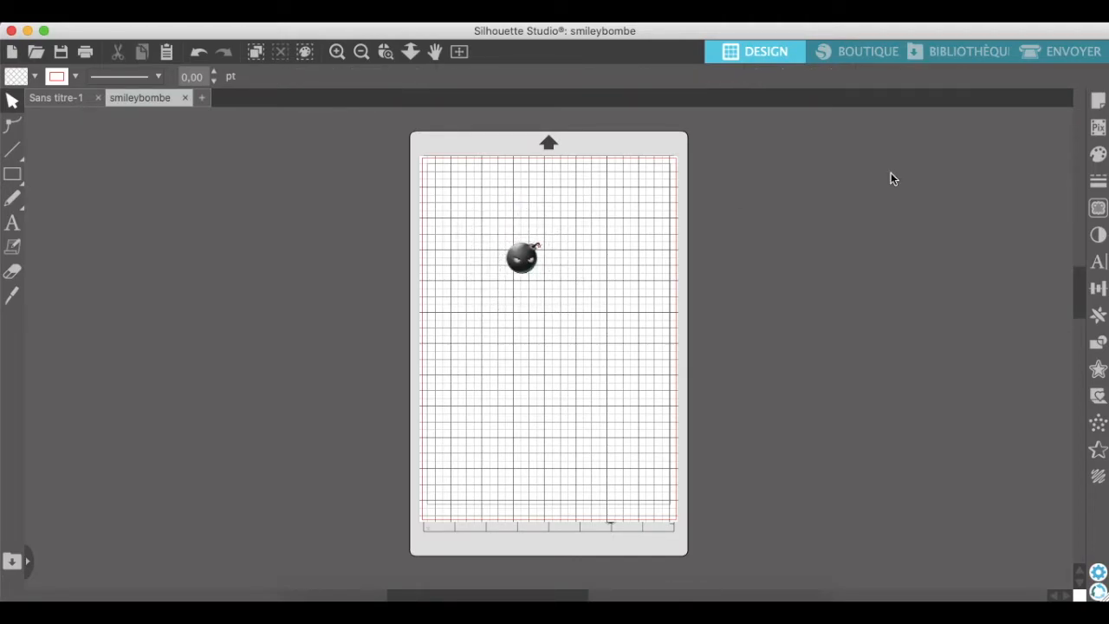
Trace the whole bomb image with Vectoriser, using a trace area of about 68 × 53 mm around it and a threshold of 100 %.
left_click(1097, 208)
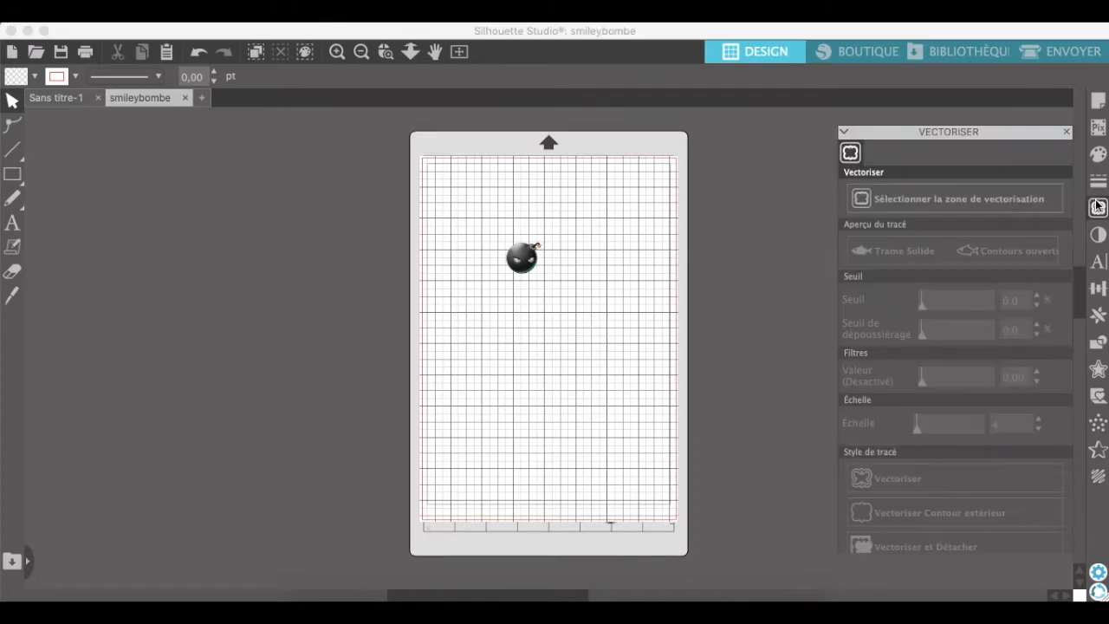
left_click(916, 181)
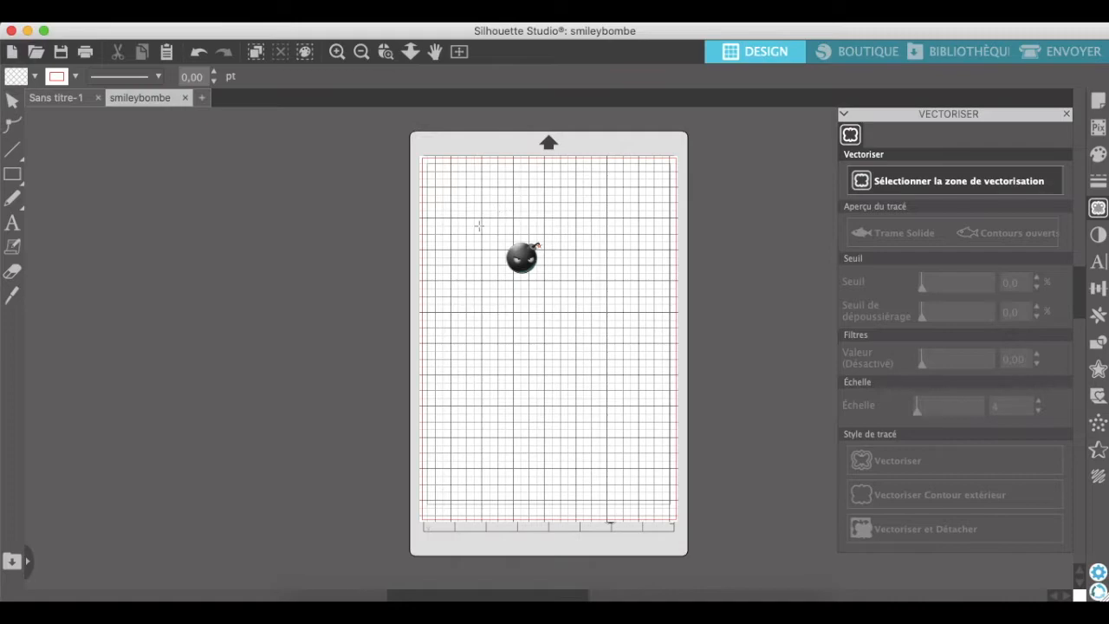
mouse_move(481, 232)
left_mouse_down()
mouse_move(563, 255)
mouse_move(567, 301)
left_mouse_up()
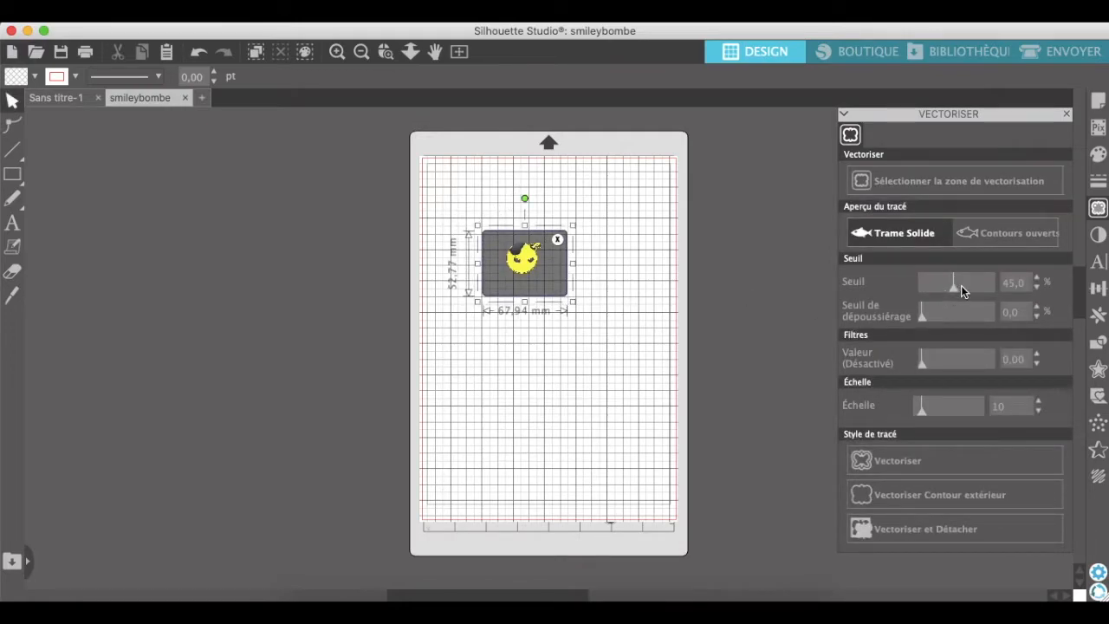
left_click_drag(956, 289, 982, 291)
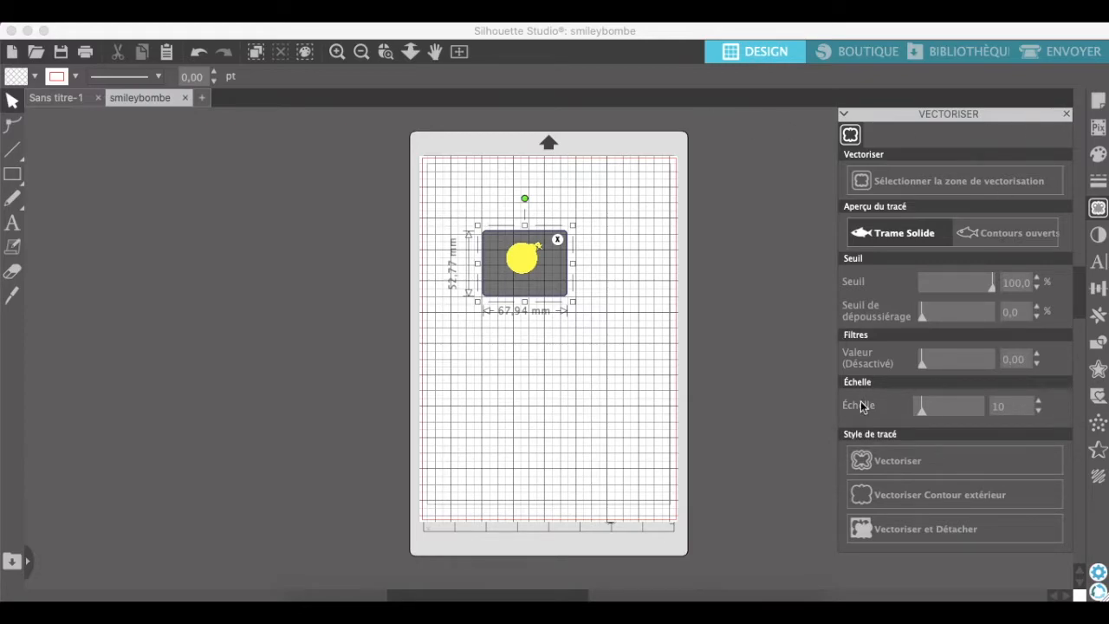
left_click(894, 463)
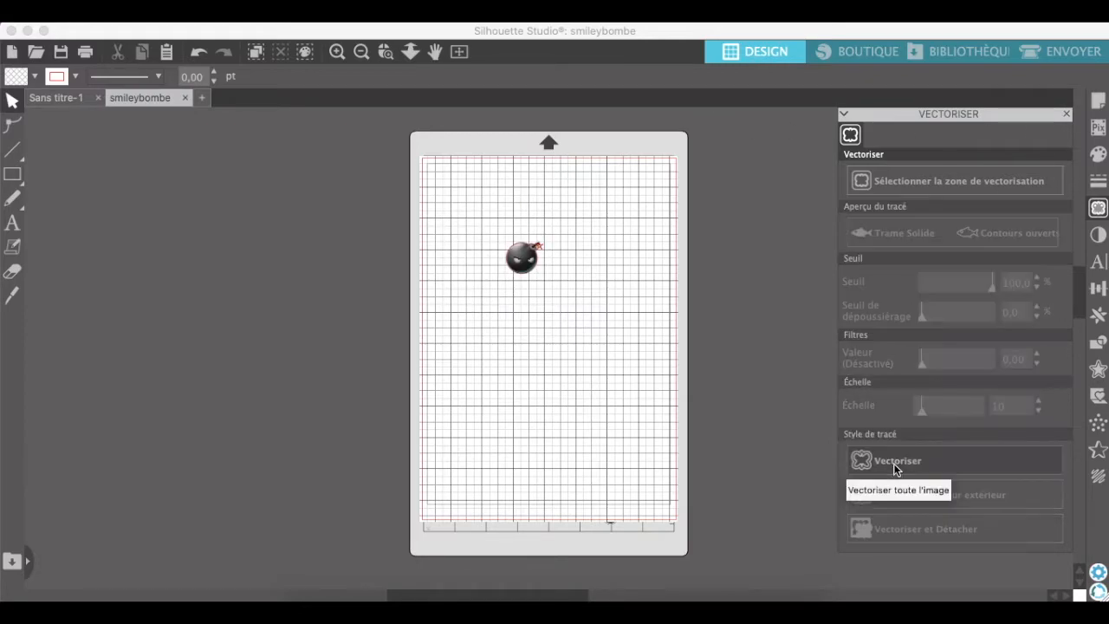
left_click(498, 232)
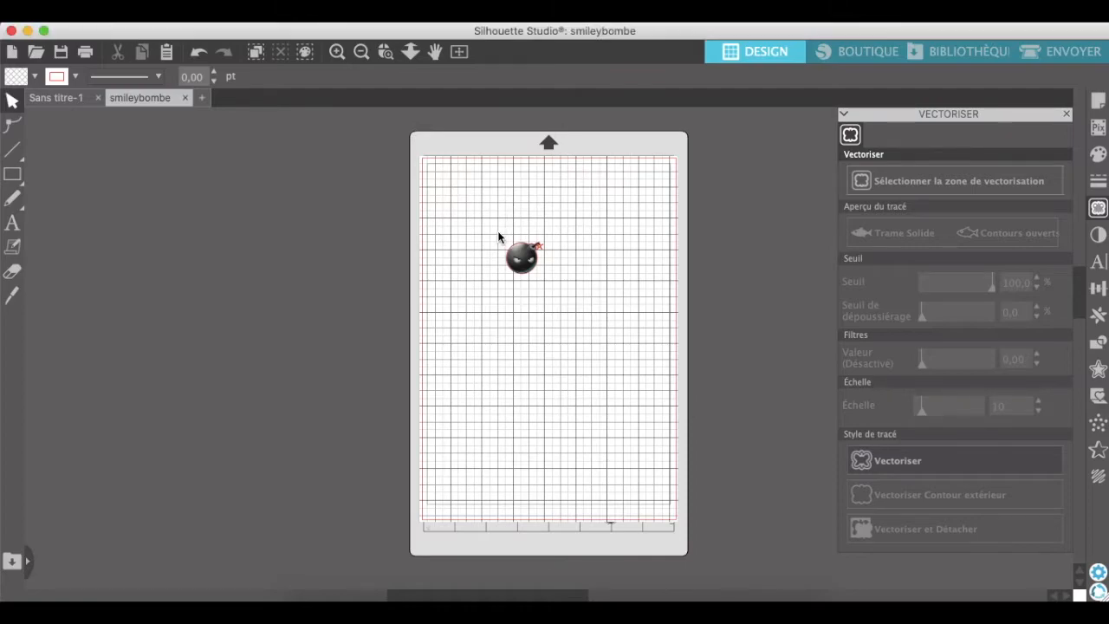
Group the bomb image with its traced outline and shift the group slightly up and to the left.
left_click(337, 52)
left_click(337, 52)
left_click(337, 52)
scroll(395, 106, "up", 1)
scroll(394, 105, "up", 1)
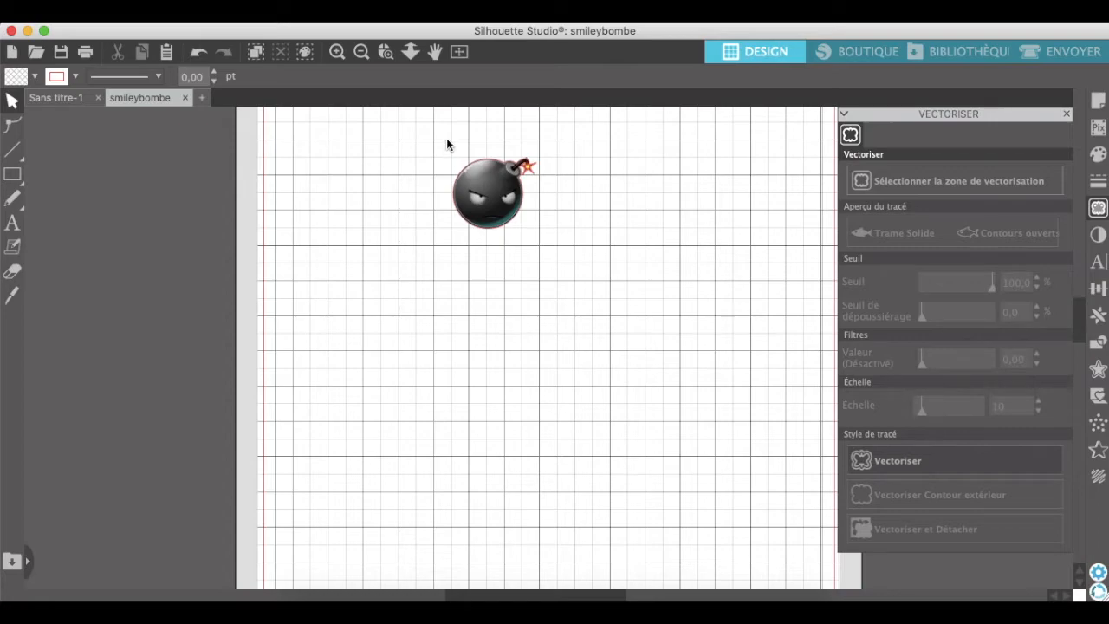
left_click(485, 154)
left_click_drag(543, 239, 557, 253)
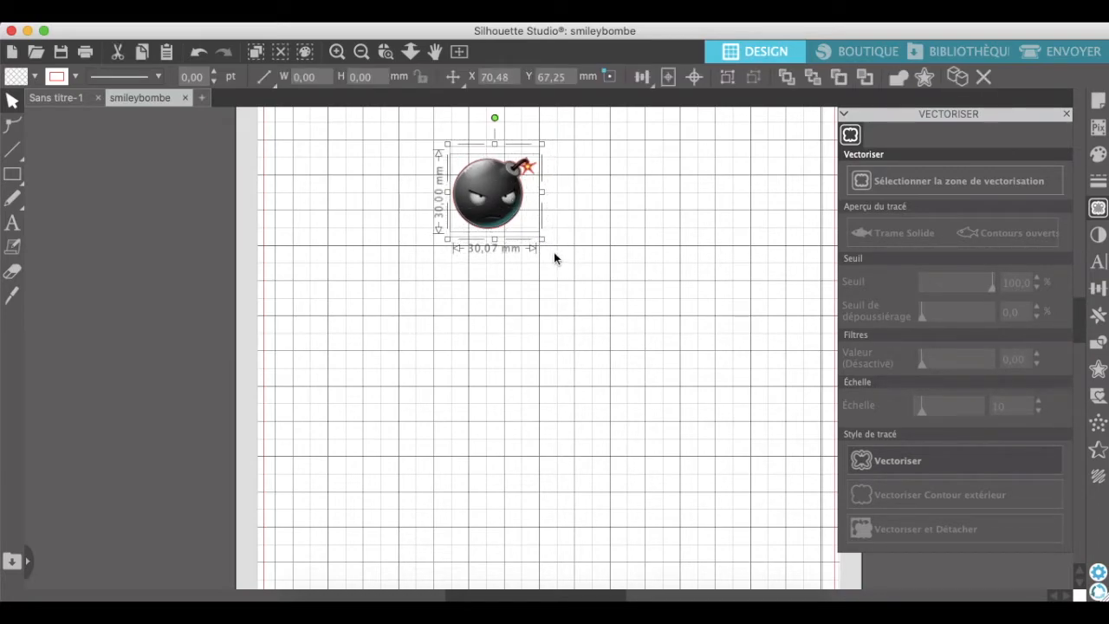
right_click(500, 206)
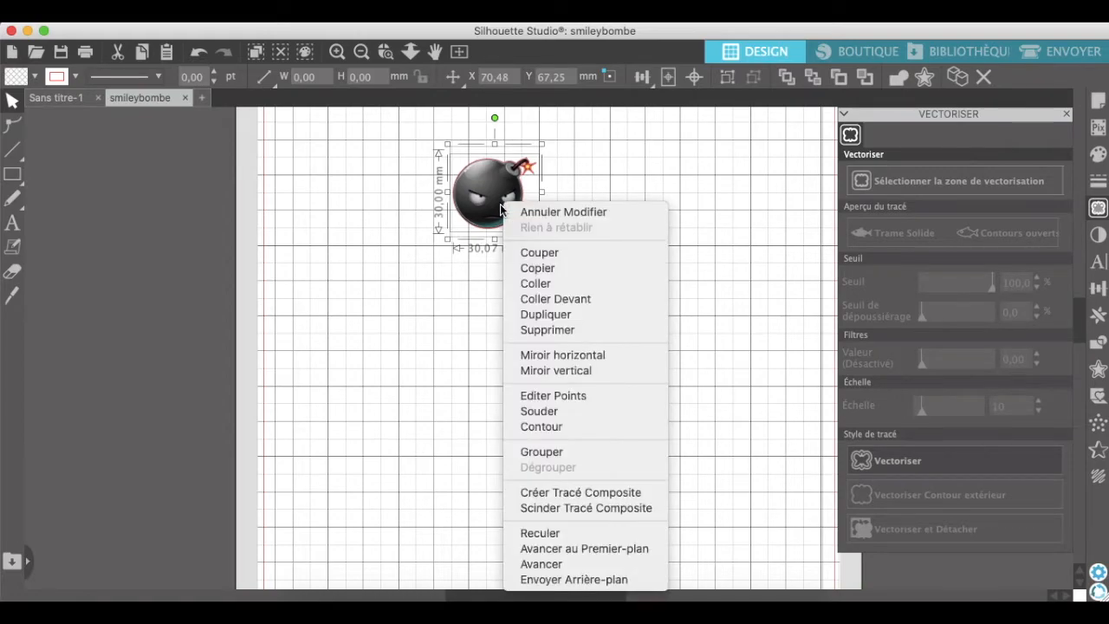
left_click(543, 451)
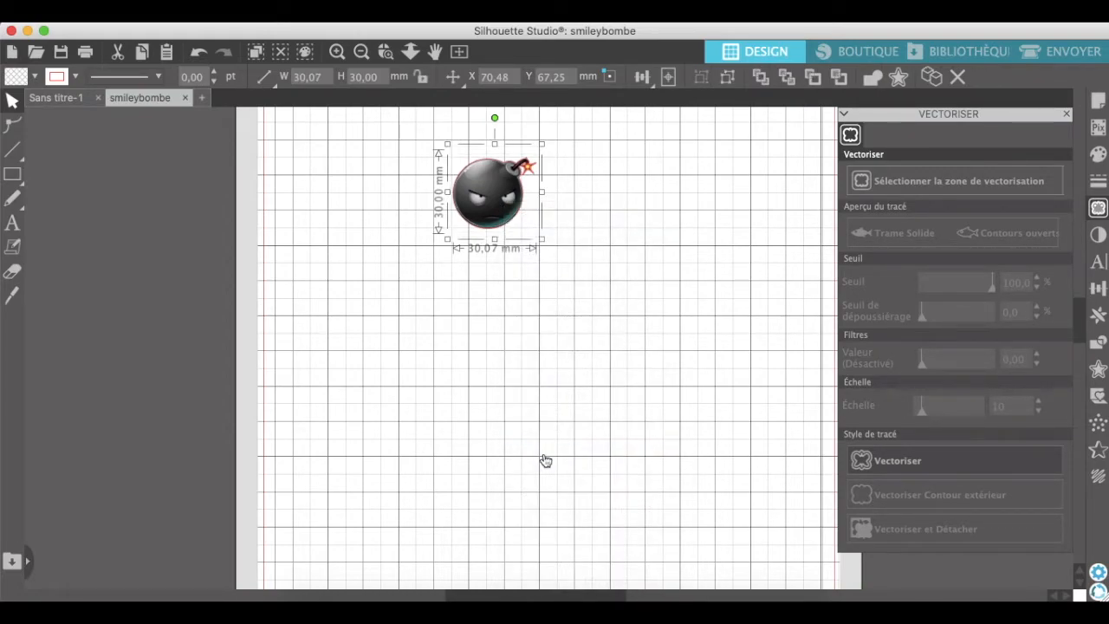
left_click_drag(494, 201, 448, 179)
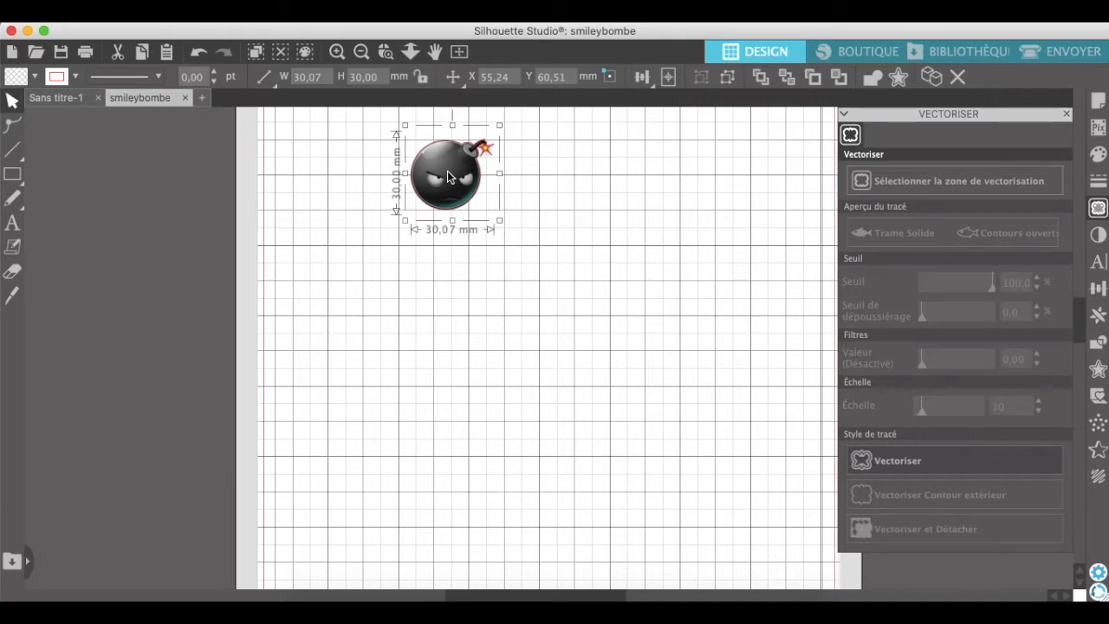
Copy the grouped bomb into the Sans titre-1 document and place it near the page's top, beside the black square registration mark.
left_click(229, 20)
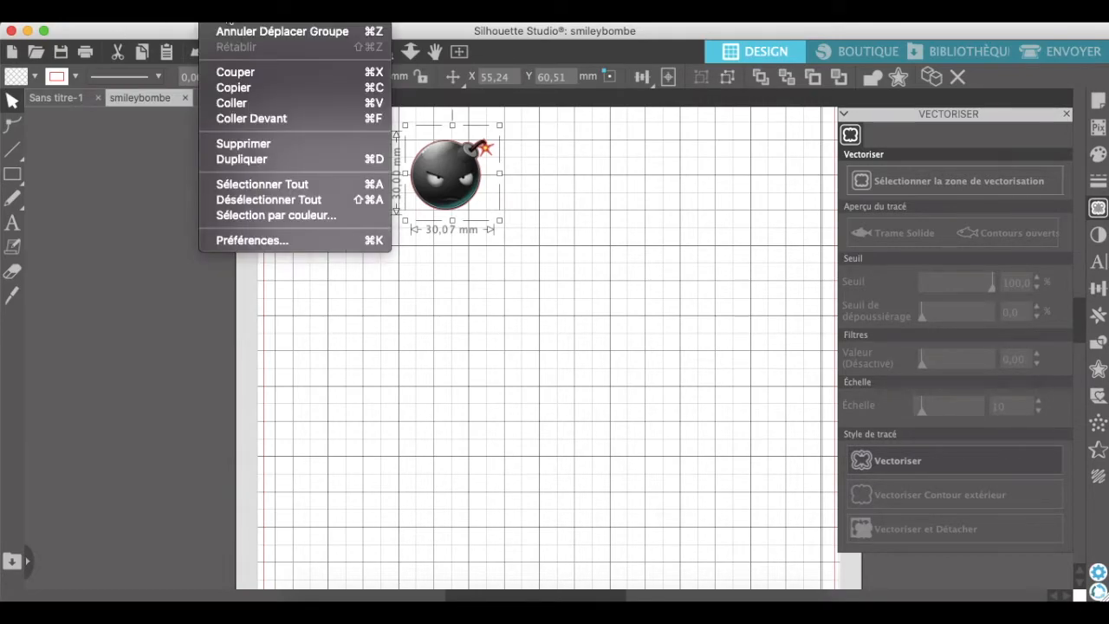
left_click(235, 91)
left_click(69, 98)
key("super+v")
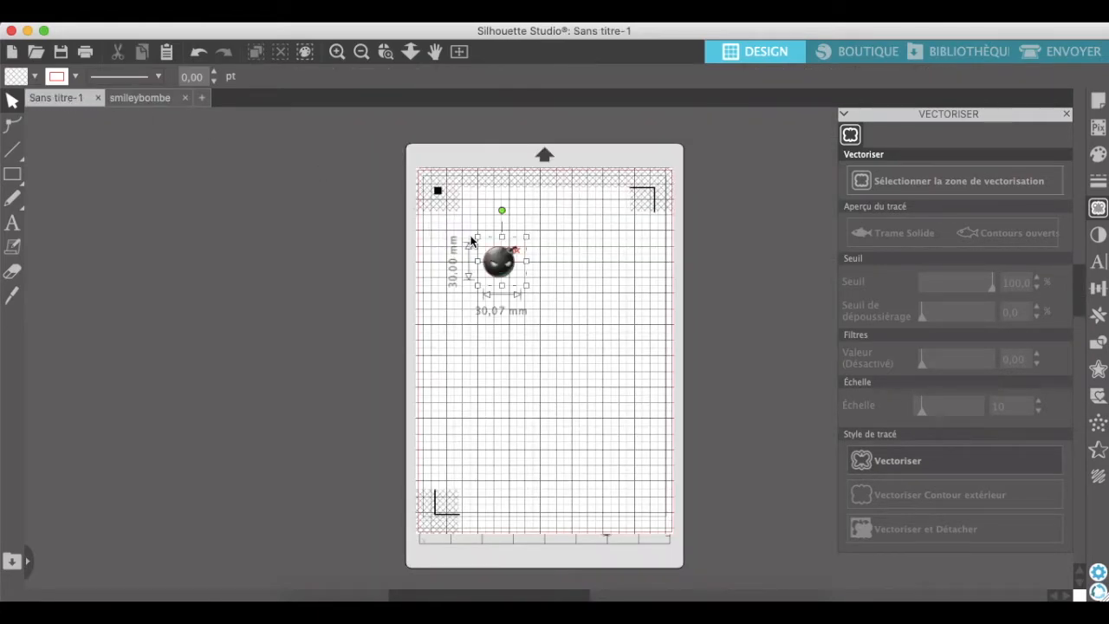
left_click_drag(503, 267, 490, 211)
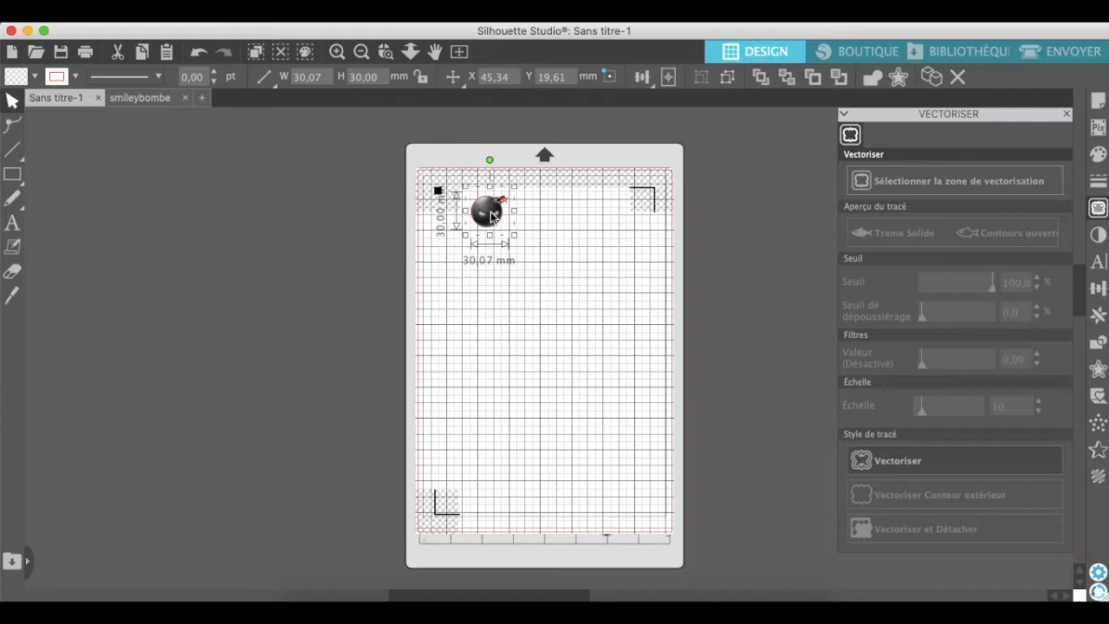
left_click(554, 248)
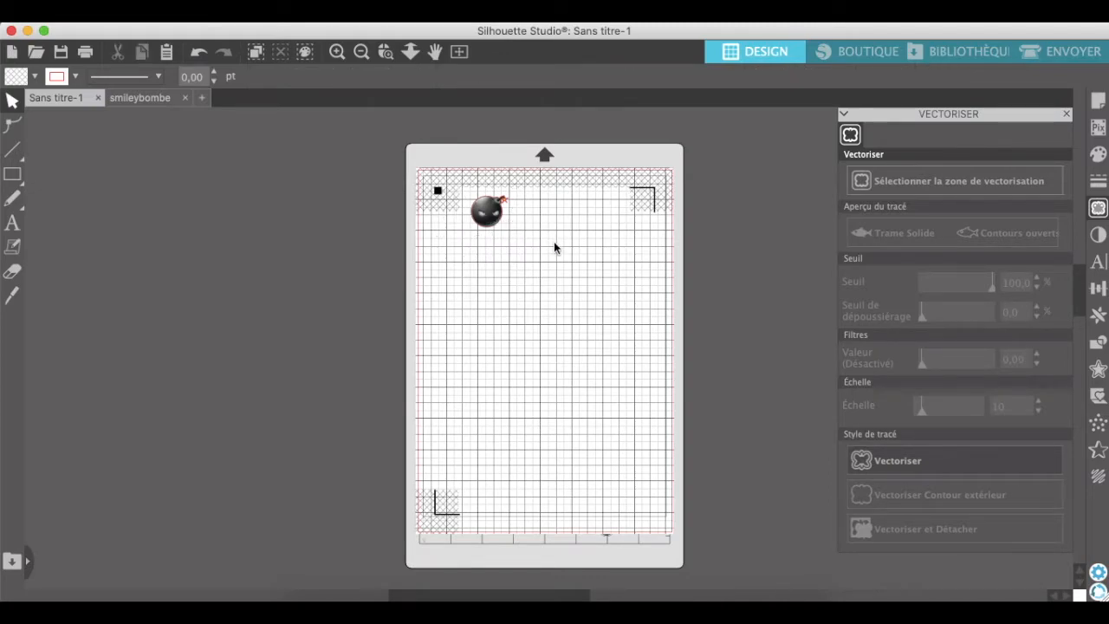
Replicate the bomb to the right three times to form a row of four.
left_click(486, 221)
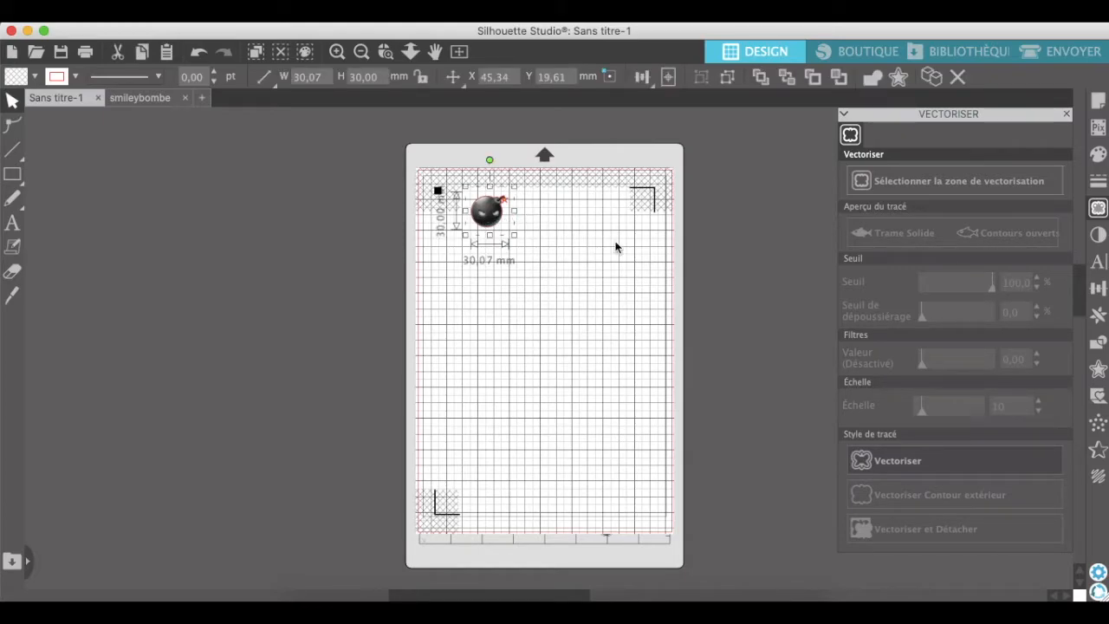
left_click(1098, 318)
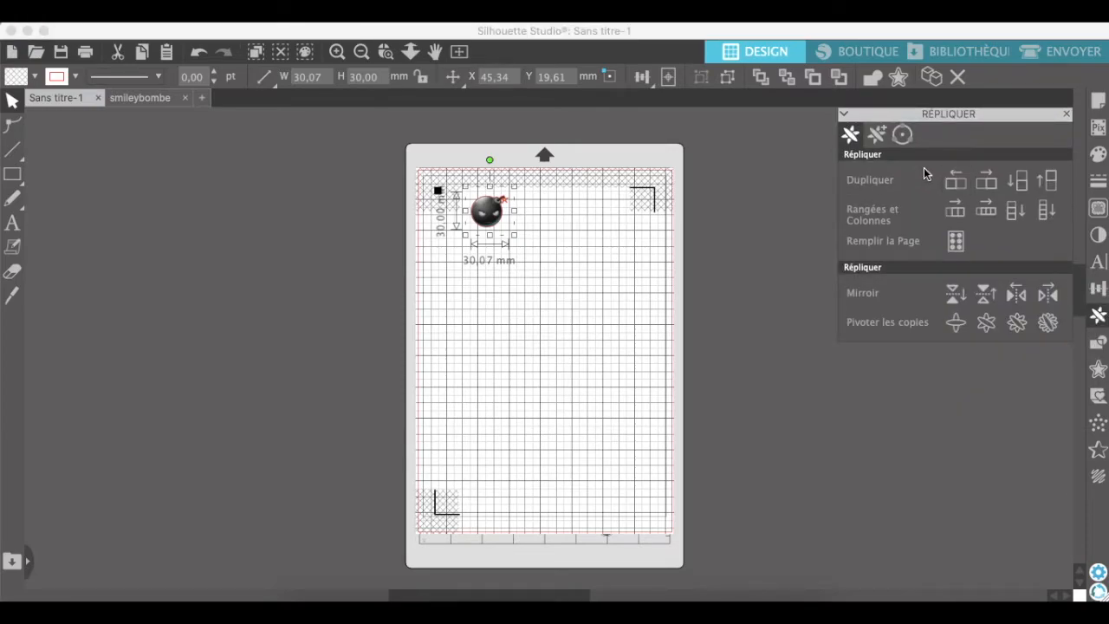
left_click(987, 182)
left_click(987, 182)
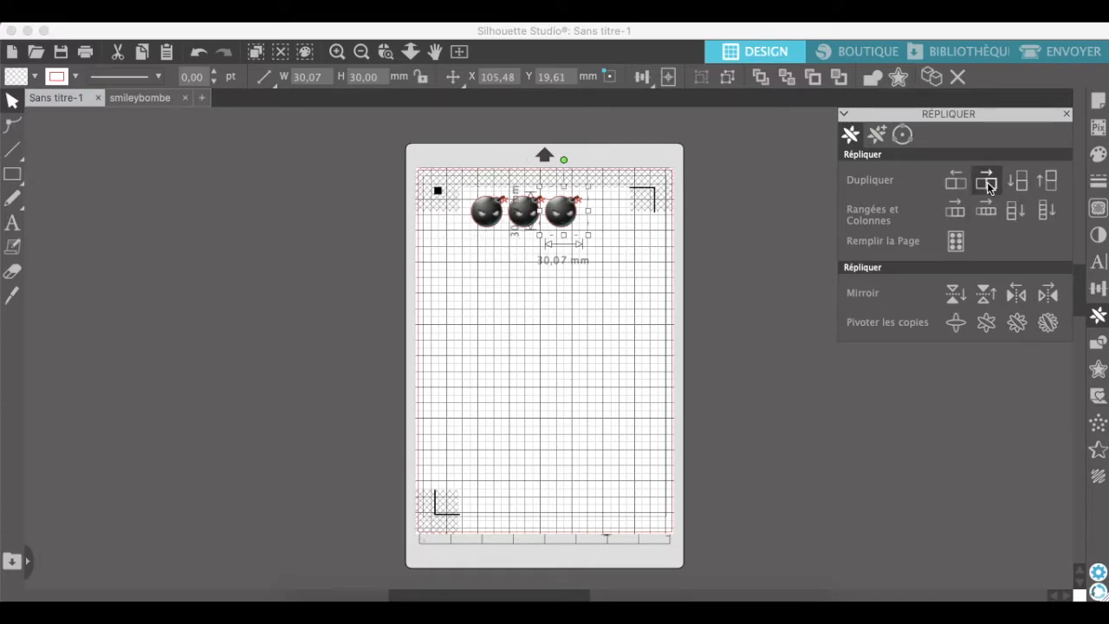
left_click(986, 182)
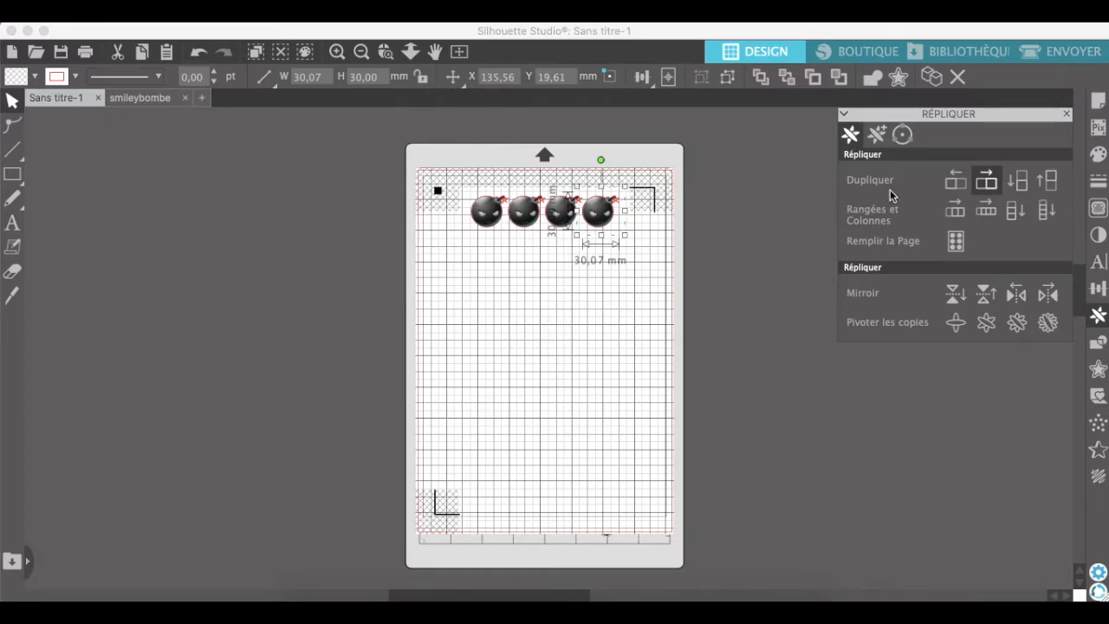
left_click(518, 336)
Duplicate the rightmost bomb of the row directly below itself.
left_click(487, 220)
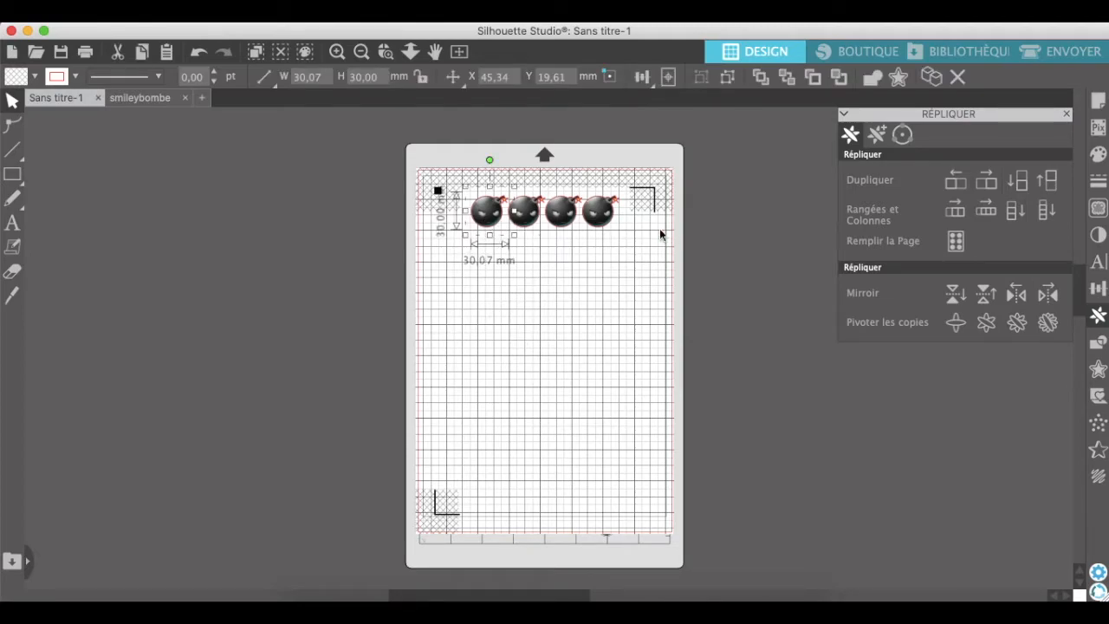
left_click(596, 217)
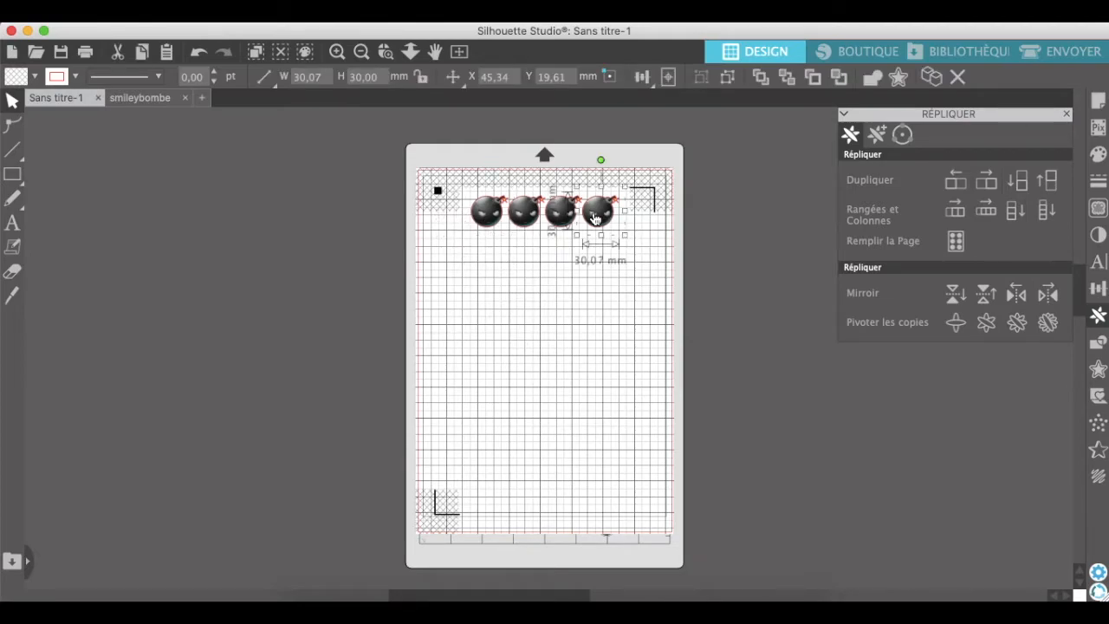
left_click(1024, 187)
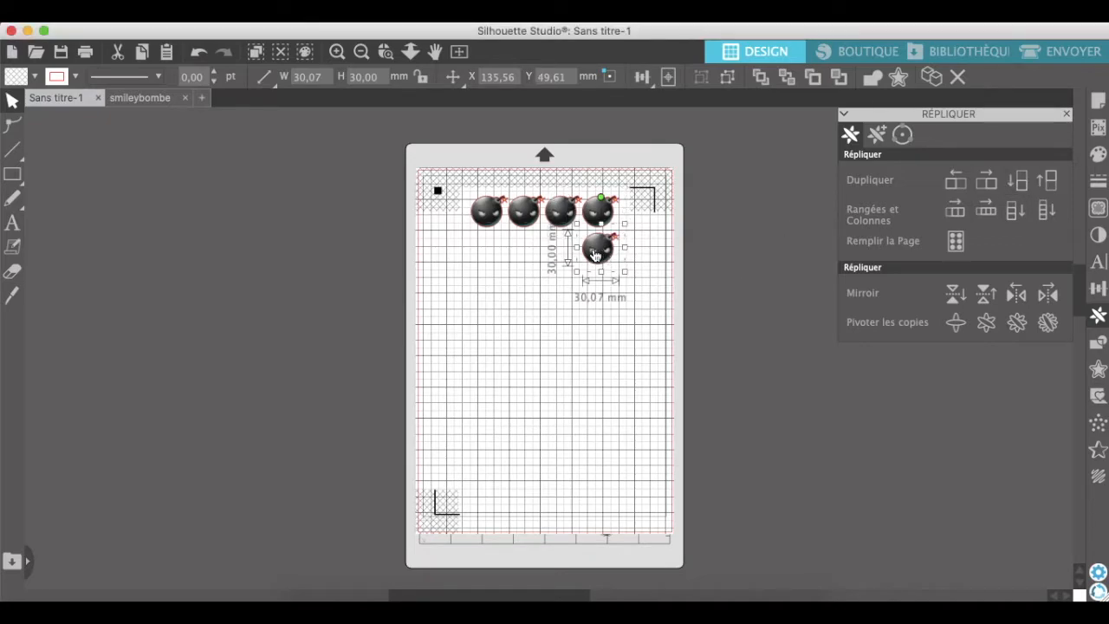
Move the duplicated bomb beside the lower registration mark and replicate it to the right, keeping a row of four.
left_click_drag(604, 253, 482, 495)
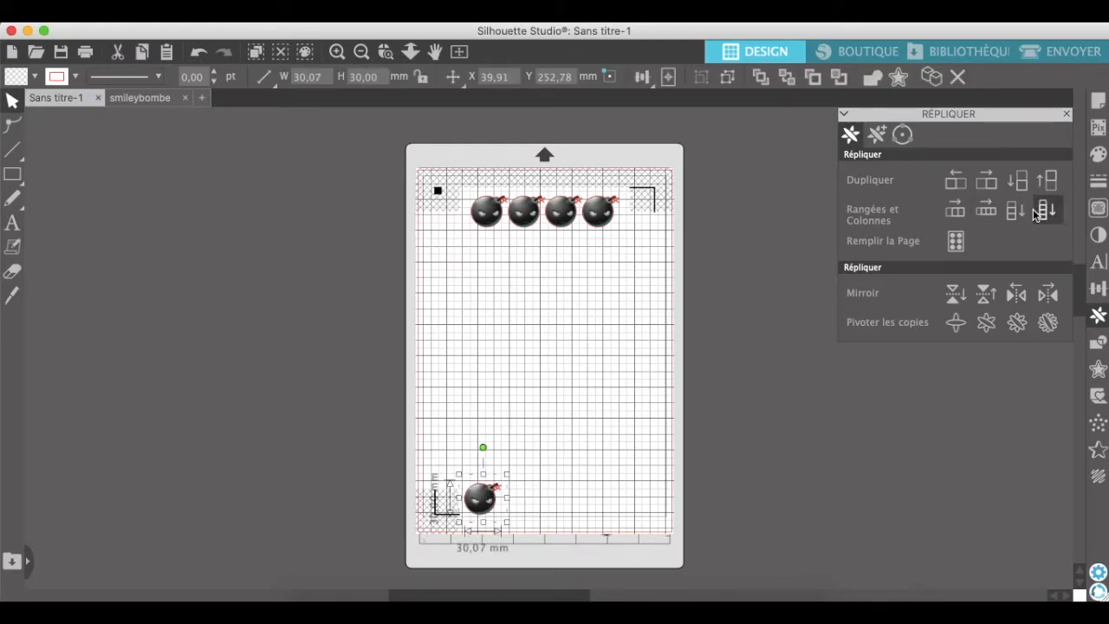
left_click(989, 181)
left_click(989, 182)
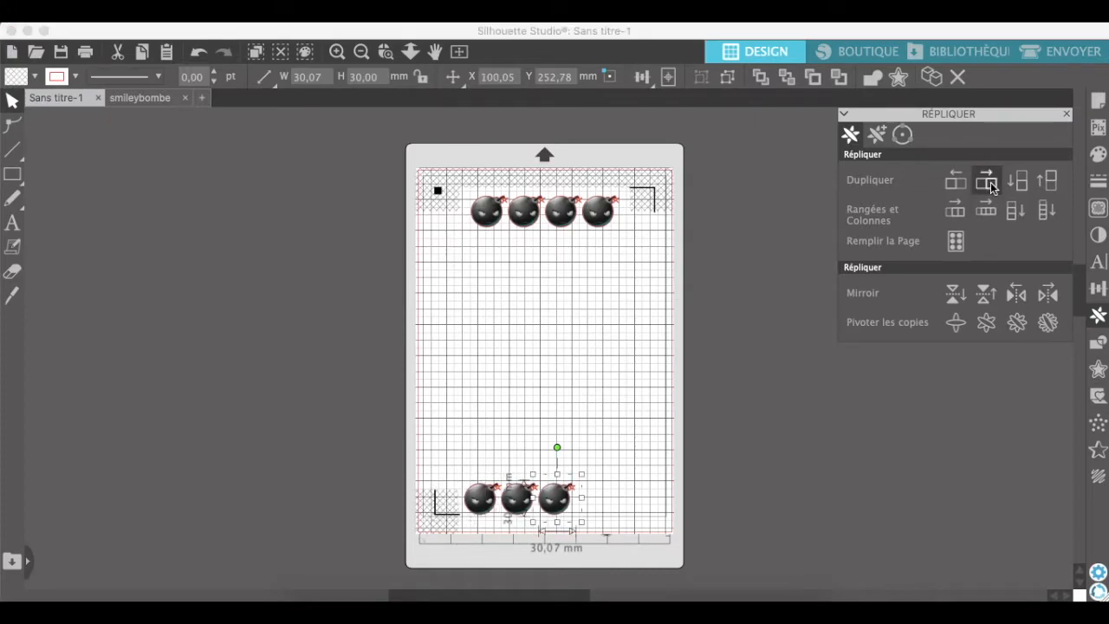
left_click(989, 182)
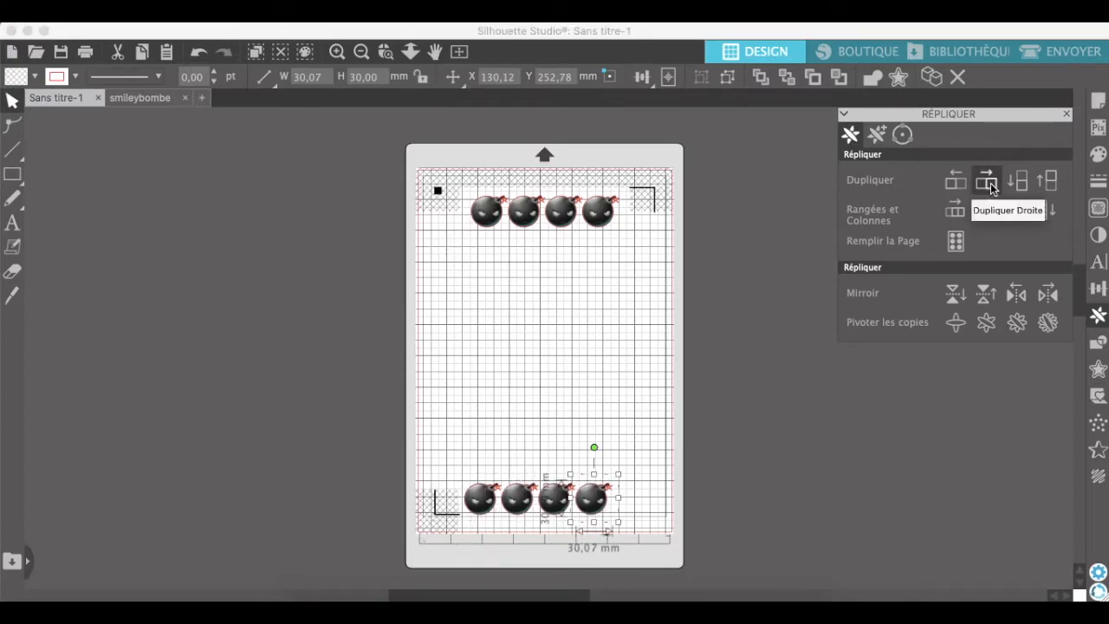
left_click(990, 184)
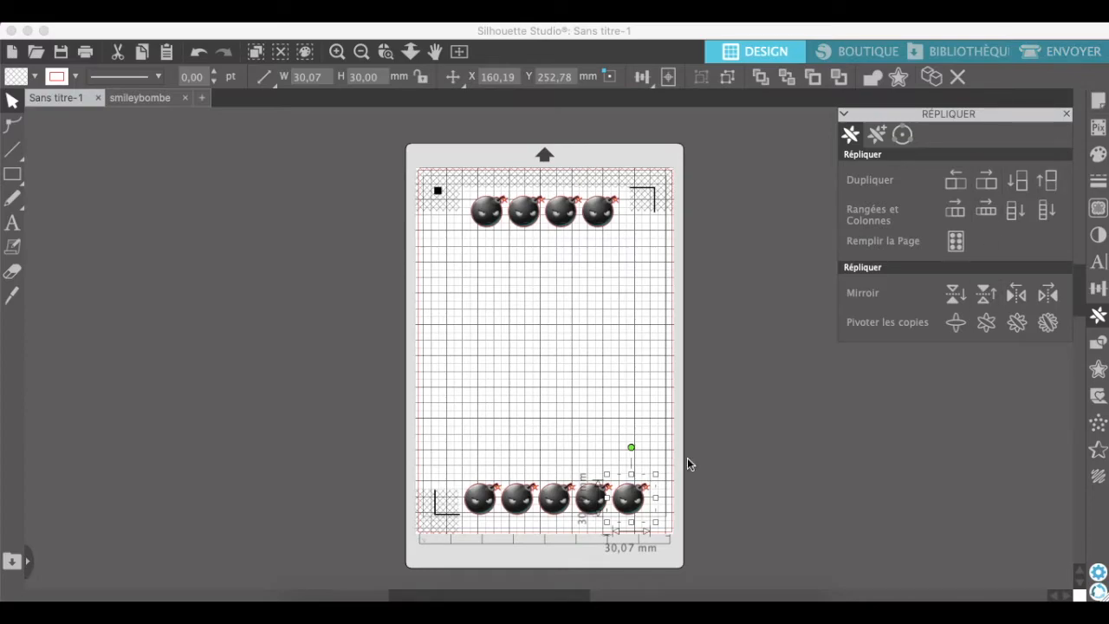
key("Delete")
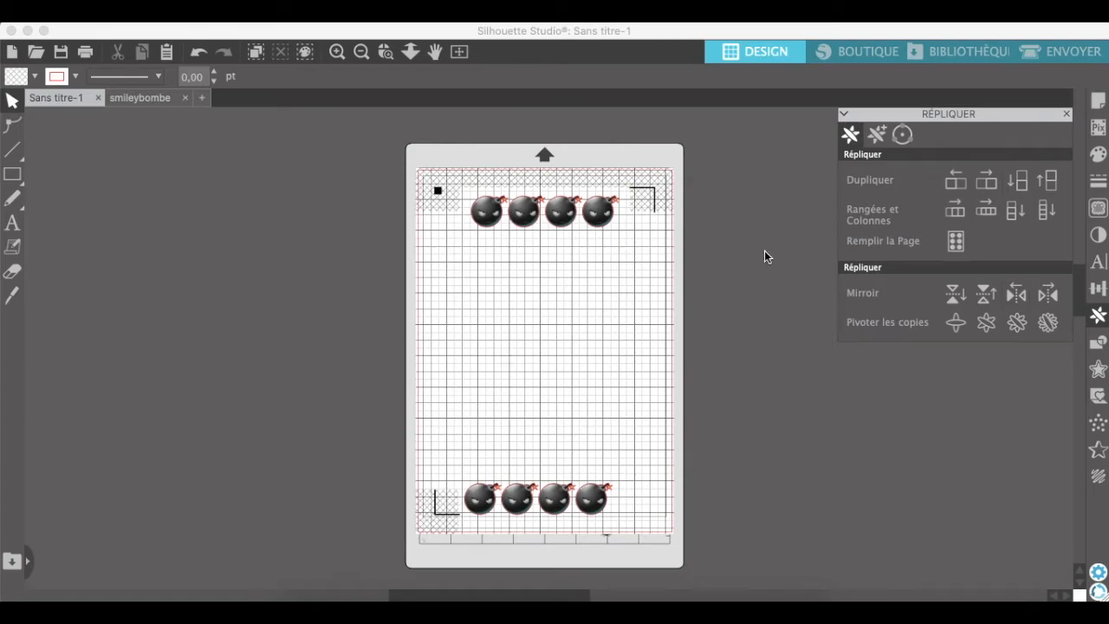
Open the image smileycaca.png from the smiley folder as a new document.
left_click(161, 97)
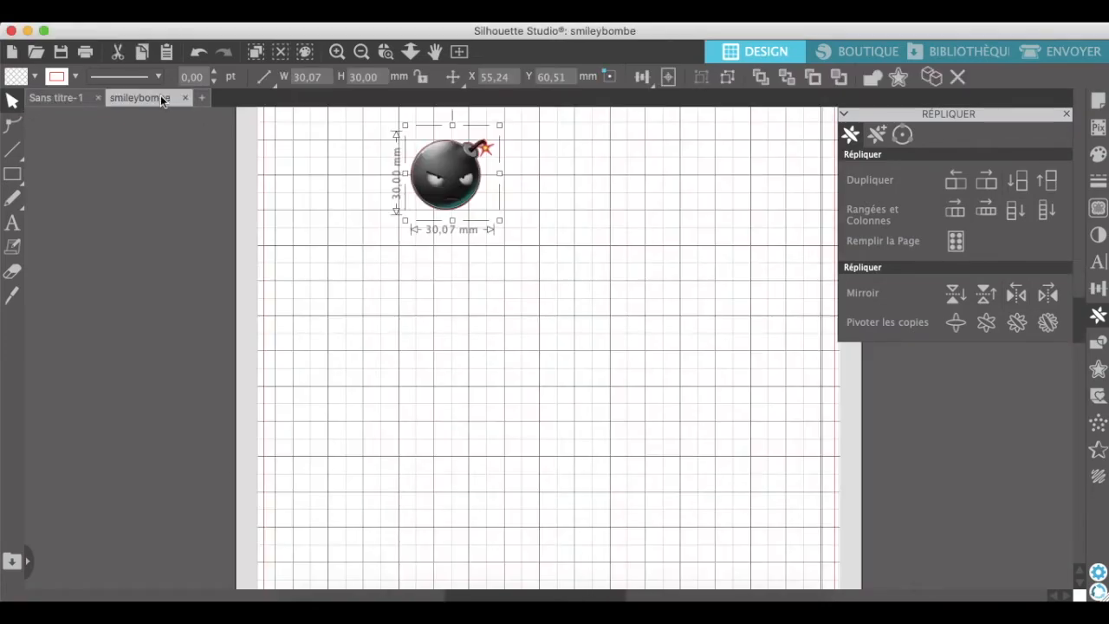
left_click(56, 97)
left_click(173, 10)
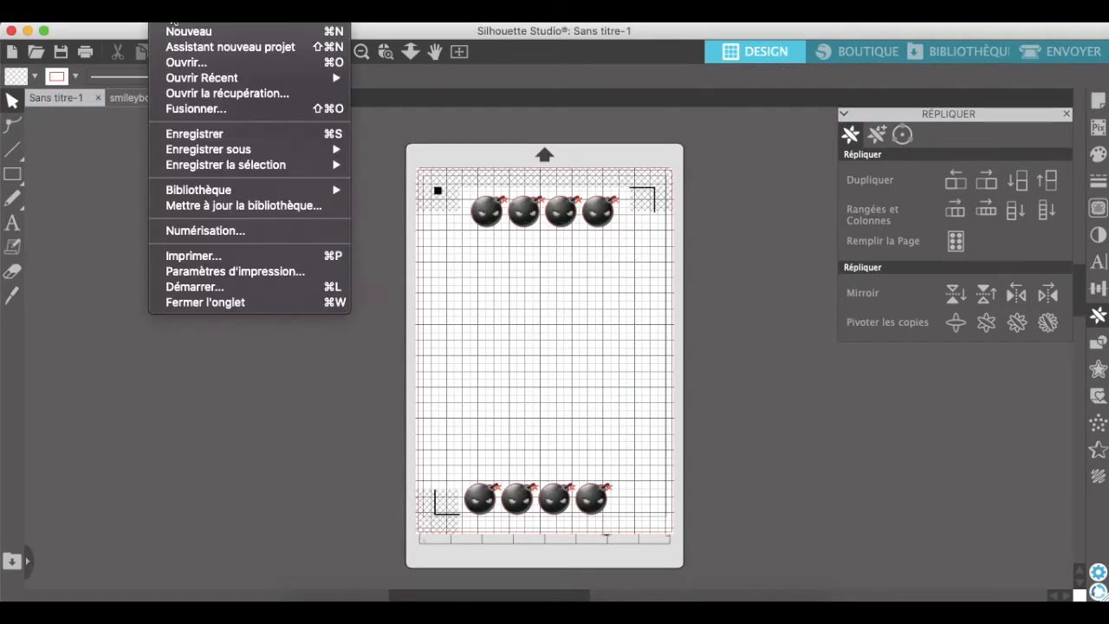
left_click(178, 64)
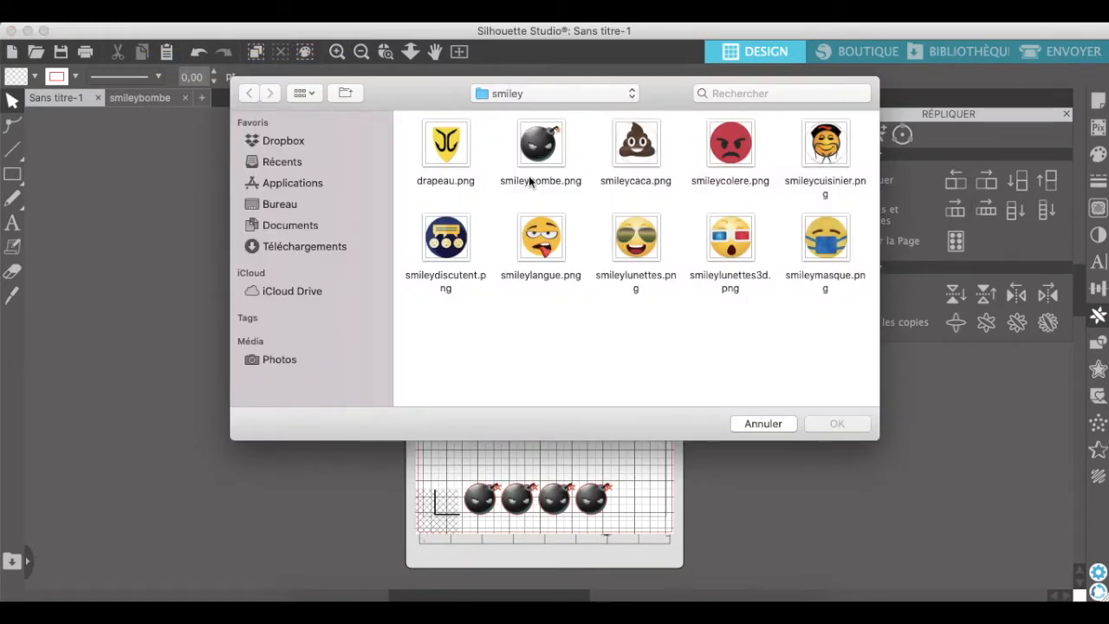
left_click(645, 154)
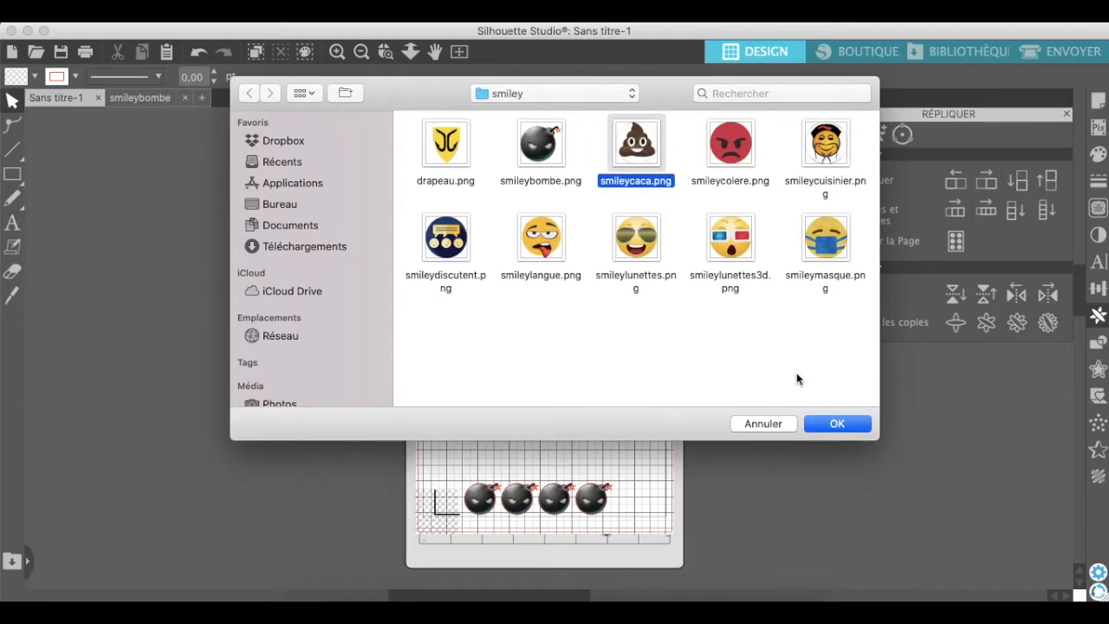
left_click(833, 423)
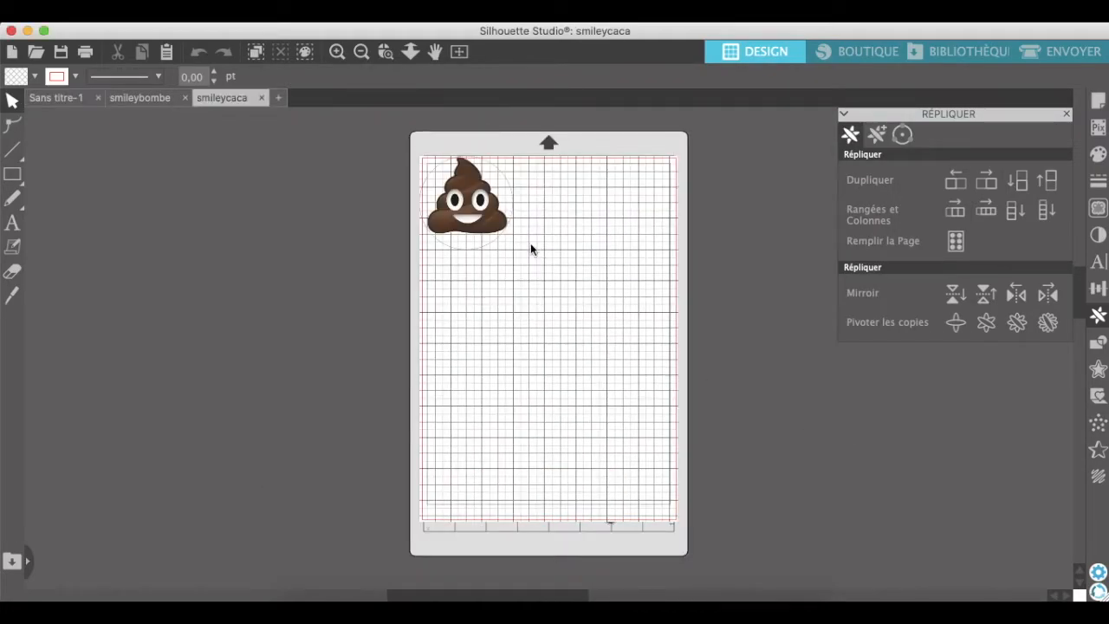
Move the poop smiley away from the page's corner, further into the page, and leave it selected.
left_click_drag(475, 207, 538, 268)
double_click(537, 269)
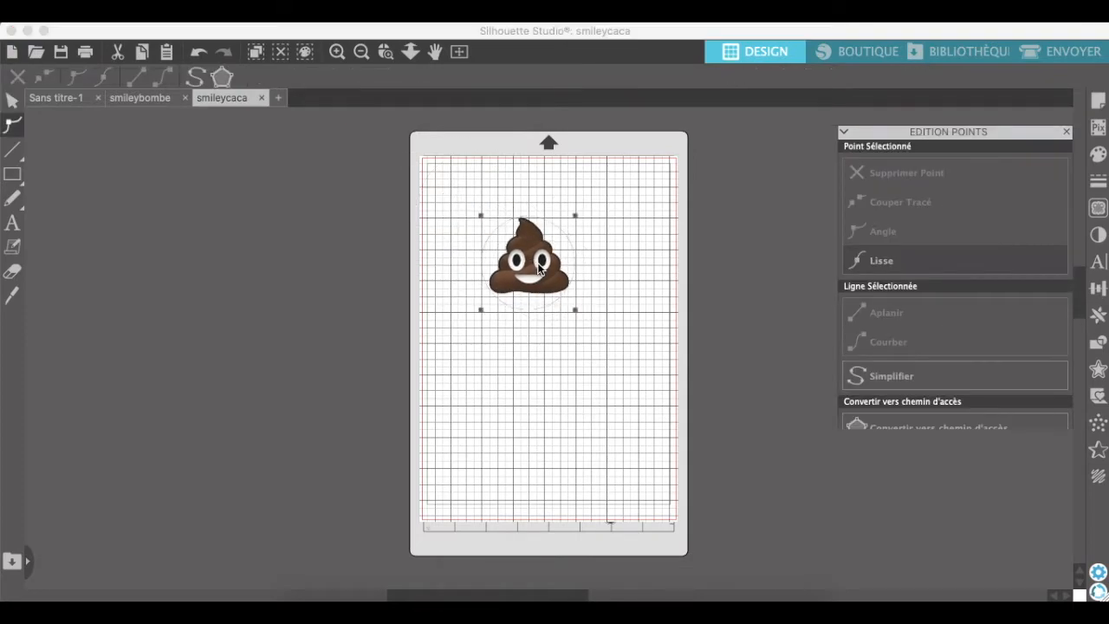
left_click(633, 264)
left_click(544, 260)
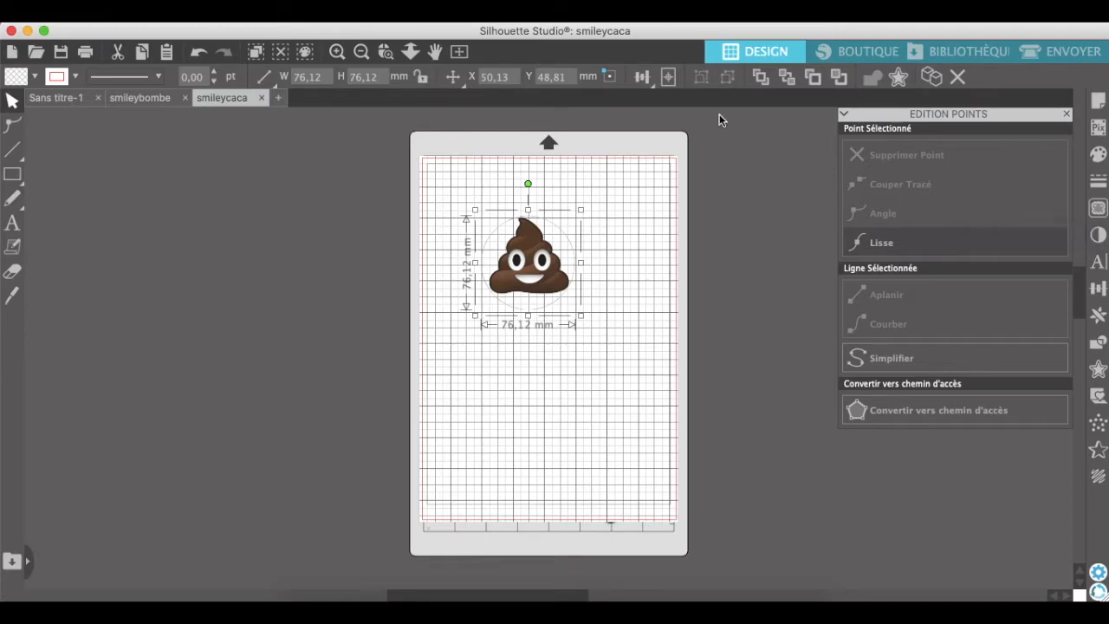
left_click(1097, 210)
left_click(886, 181)
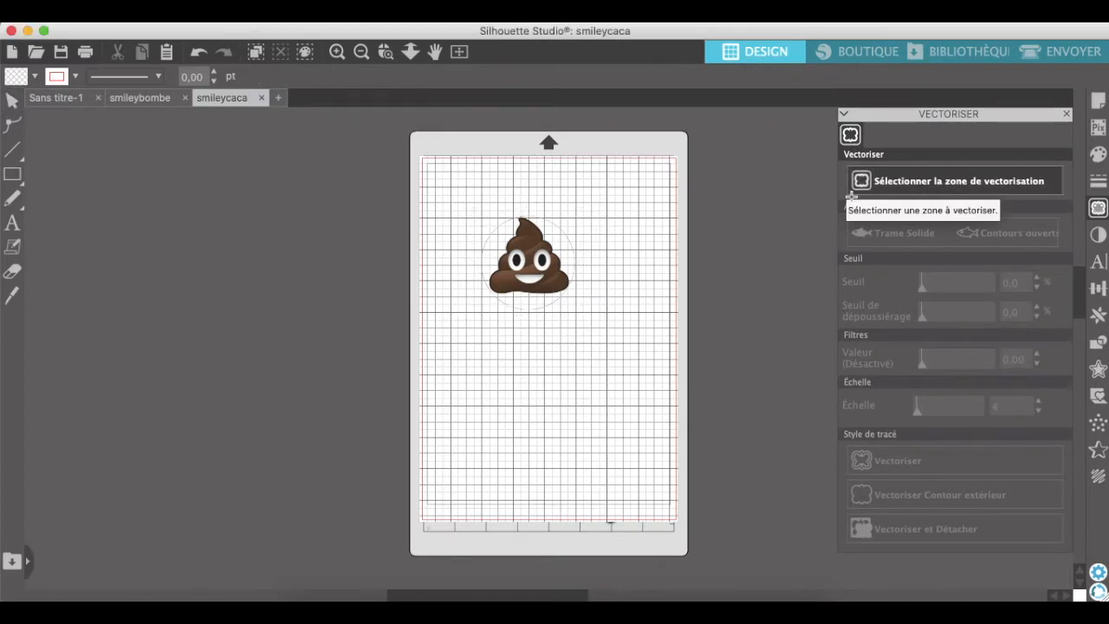
mouse_move(476, 210)
left_mouse_down()
mouse_move(518, 214)
mouse_move(503, 201)
left_mouse_up()
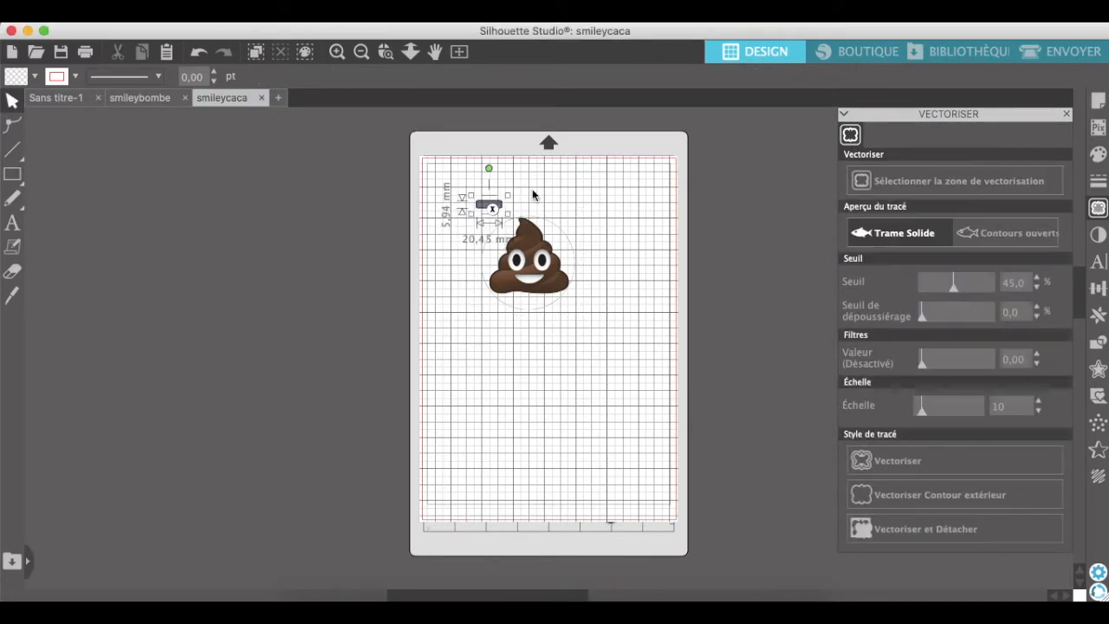
Resize the poop smiley to 30 mm wide and 30 mm high.
left_click(529, 266)
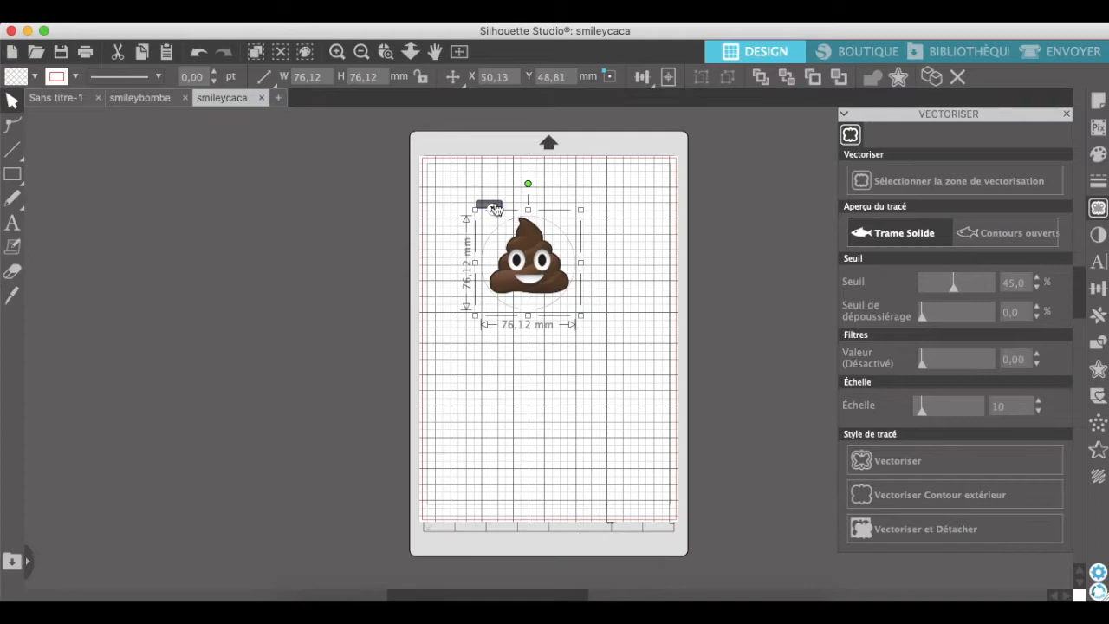
left_click_drag(326, 79, 230, 77)
type("30")
key("Tab")
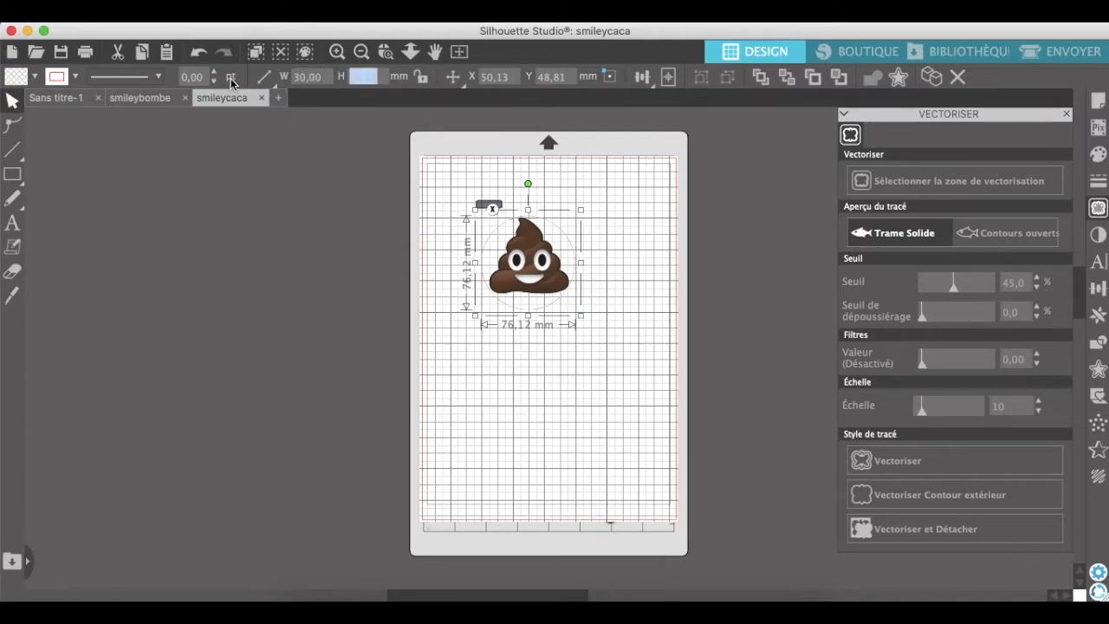
type("30")
key("Return")
Delete the small stray trace area above the poop smiley.
left_click(490, 214)
left_click(564, 240)
left_click(493, 211)
key("Delete")
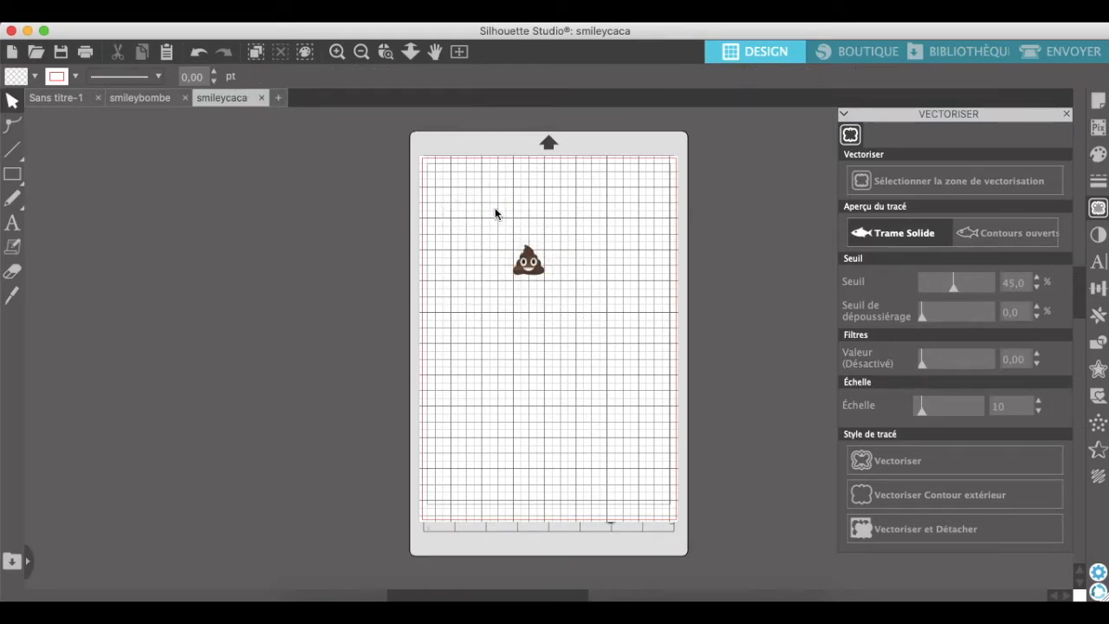
Define a trace area of about 46 × 42 mm around the poop smiley and set the trace threshold to 100%.
left_click(877, 184)
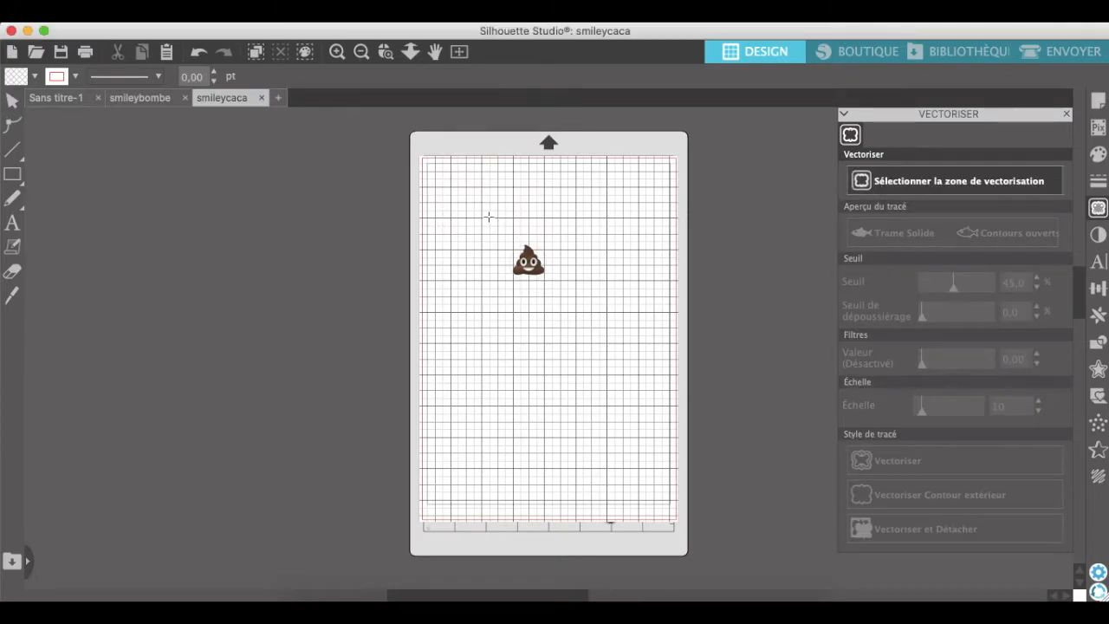
left_click_drag(500, 233, 557, 284)
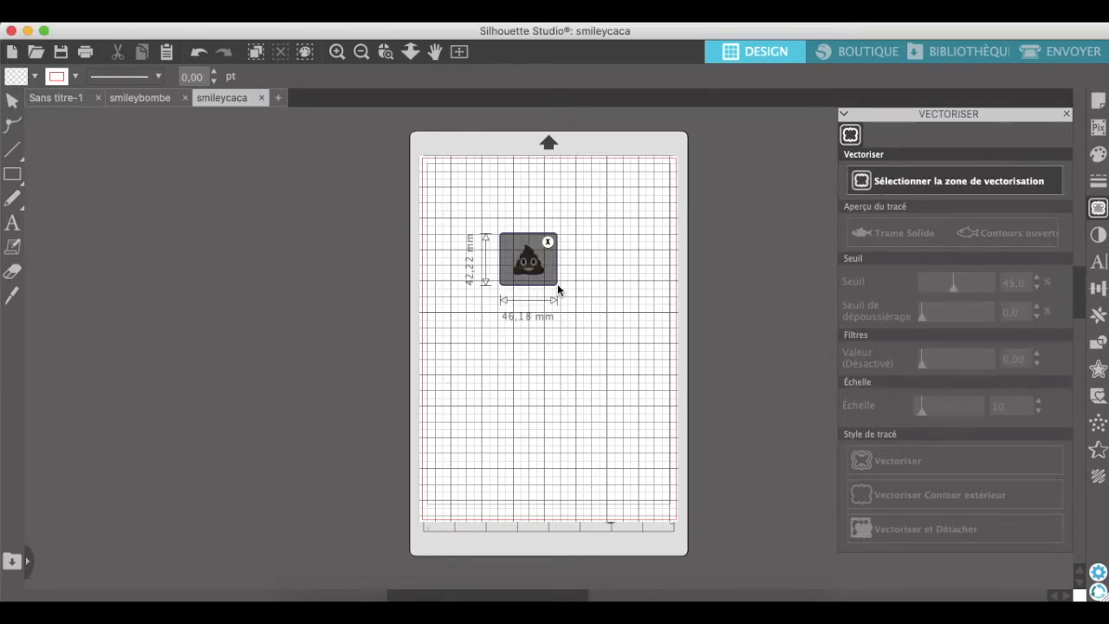
left_click_drag(951, 289, 997, 299)
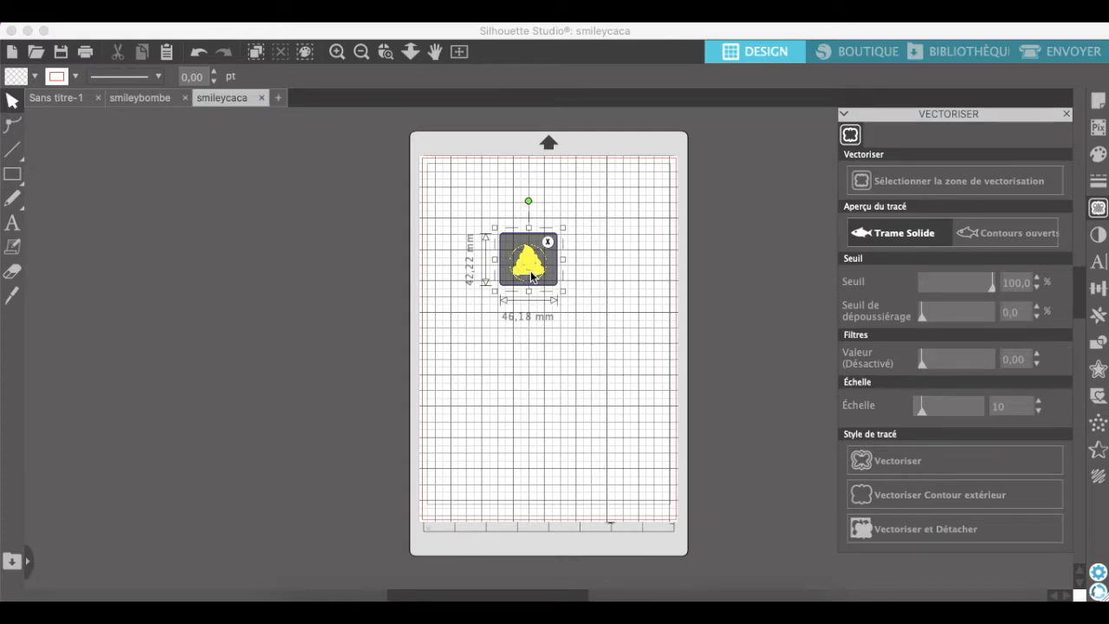
Set the trace scale to 59 and trace the poop smiley with the standard Vectoriser style.
left_click(337, 53)
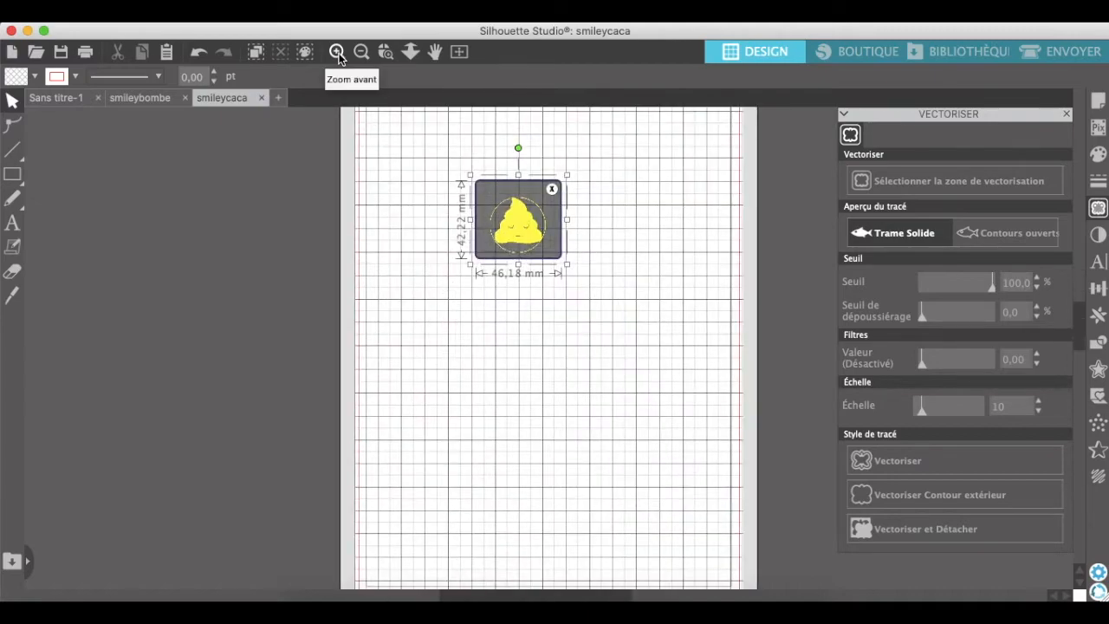
left_click(337, 53)
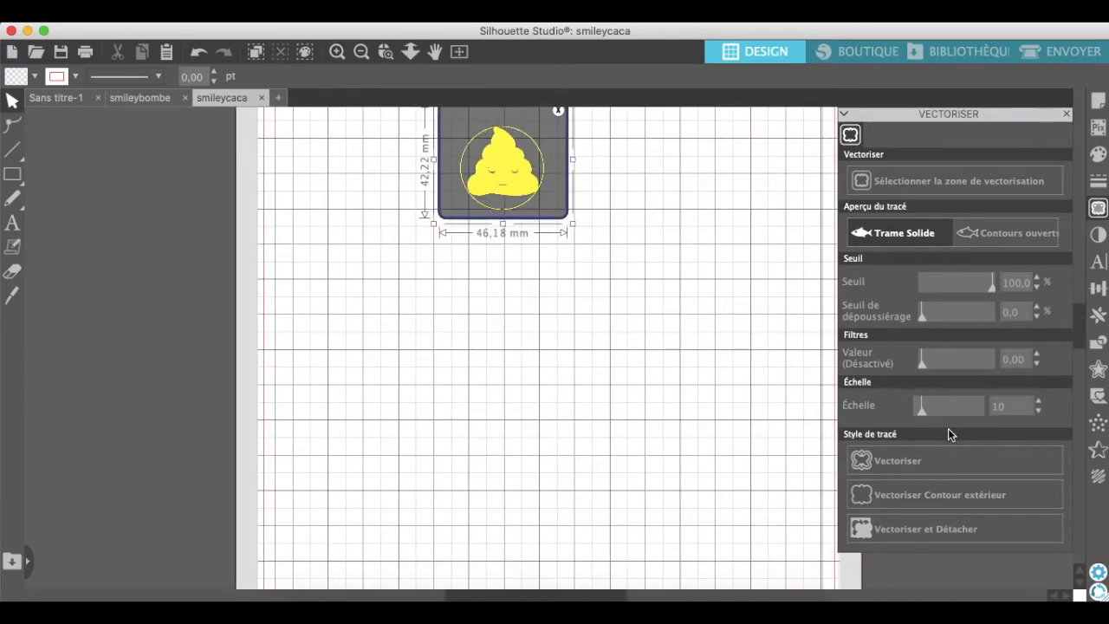
left_click_drag(921, 411, 934, 414)
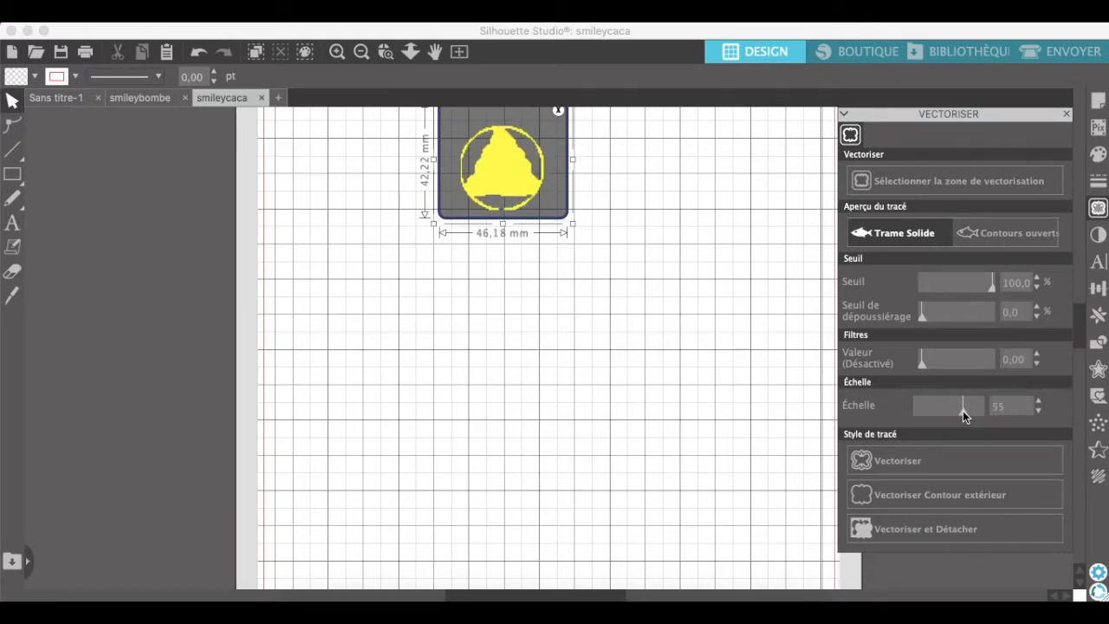
left_click_drag(967, 411, 962, 410)
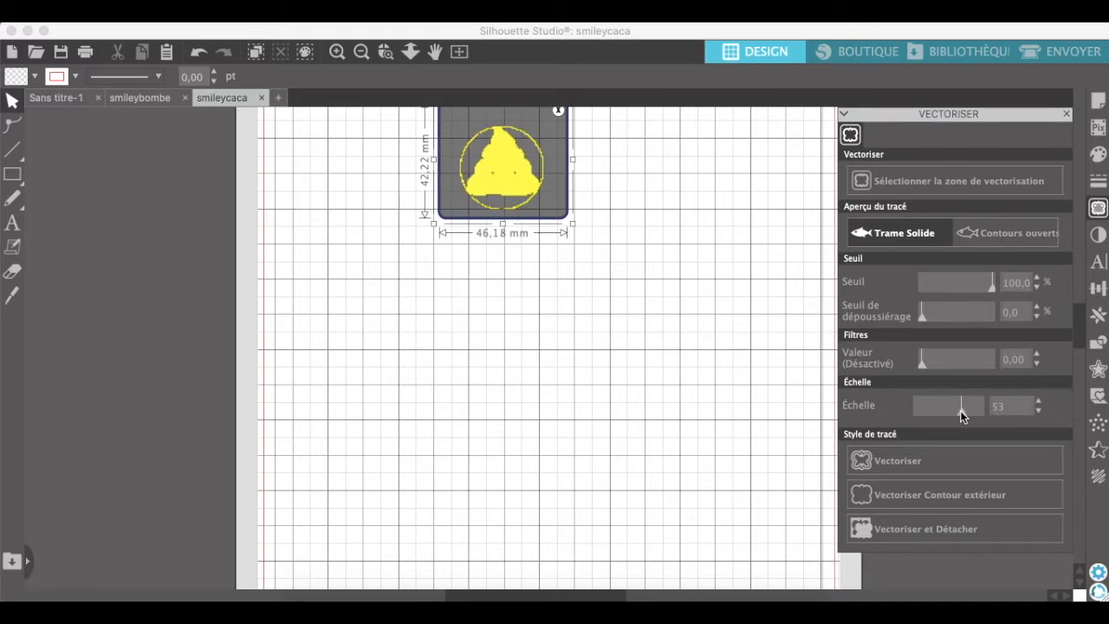
left_click_drag(963, 412, 965, 413)
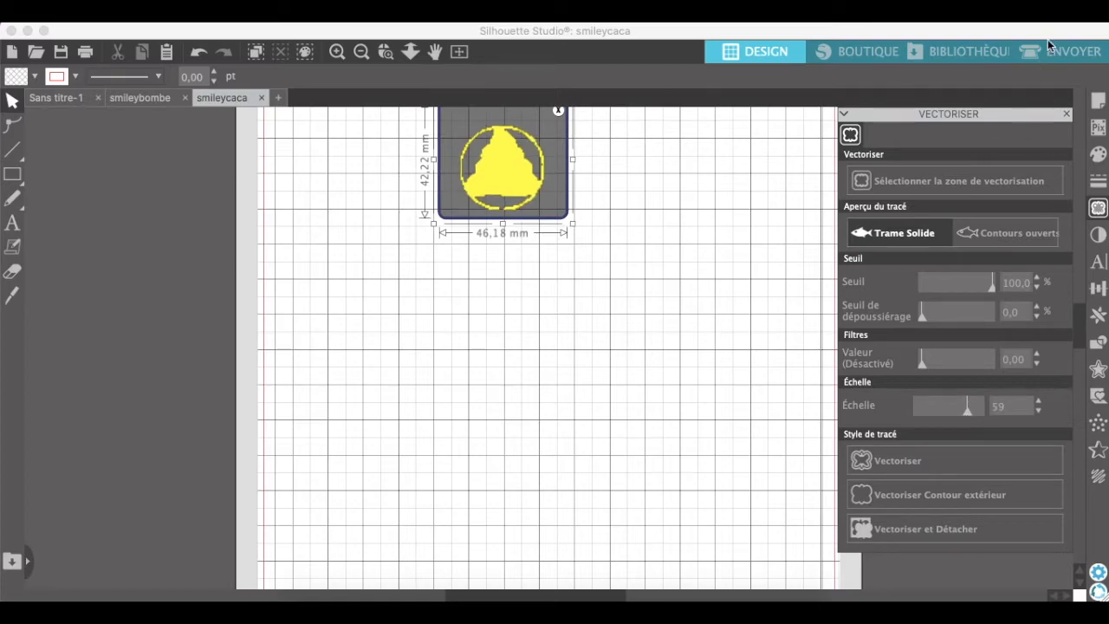
left_click(907, 462)
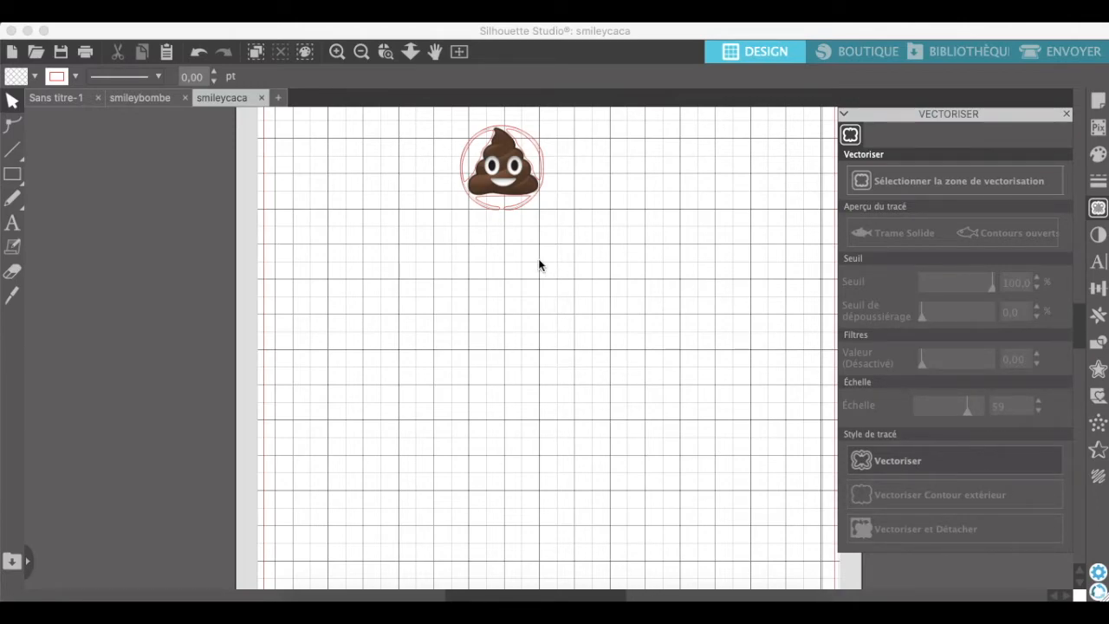
scroll(538, 264, "up", 3)
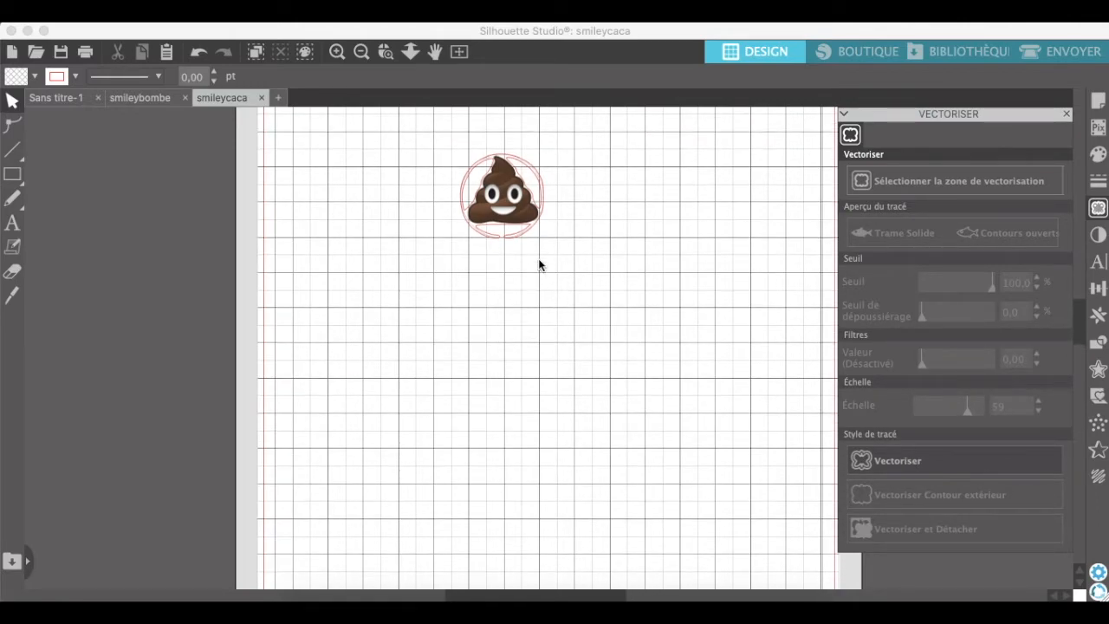
left_click(532, 181)
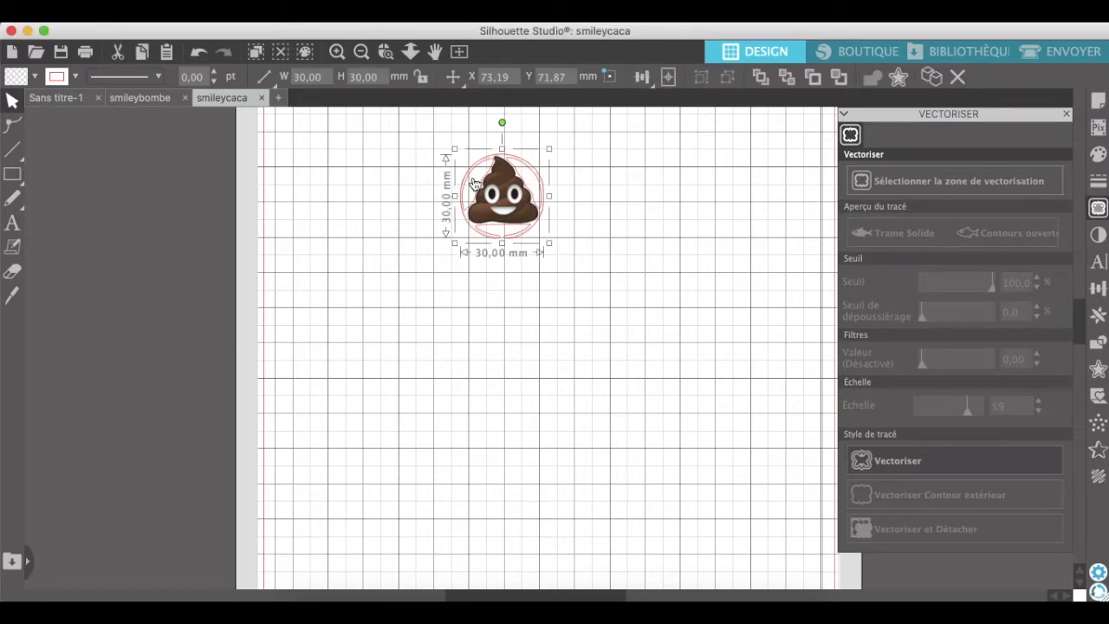
left_click(414, 187)
left_click(476, 190)
right_click(476, 190)
left_click(423, 184)
right_click(503, 192)
left_click(421, 153)
Group the poop smiley image together with its traced outlines.
left_click_drag(422, 112, 564, 247)
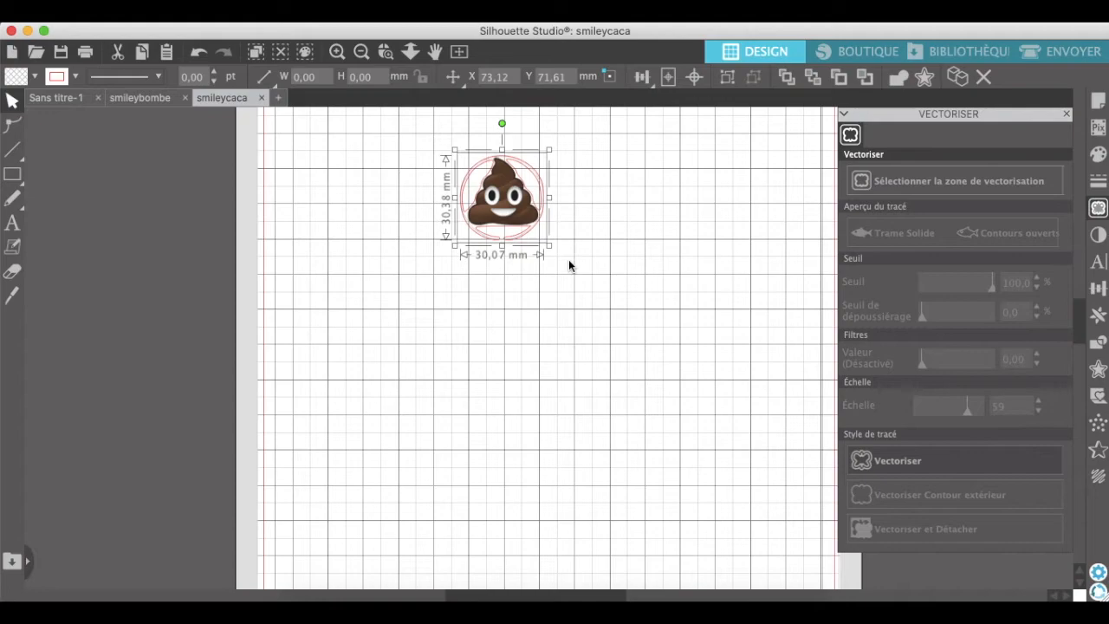
right_click(468, 196)
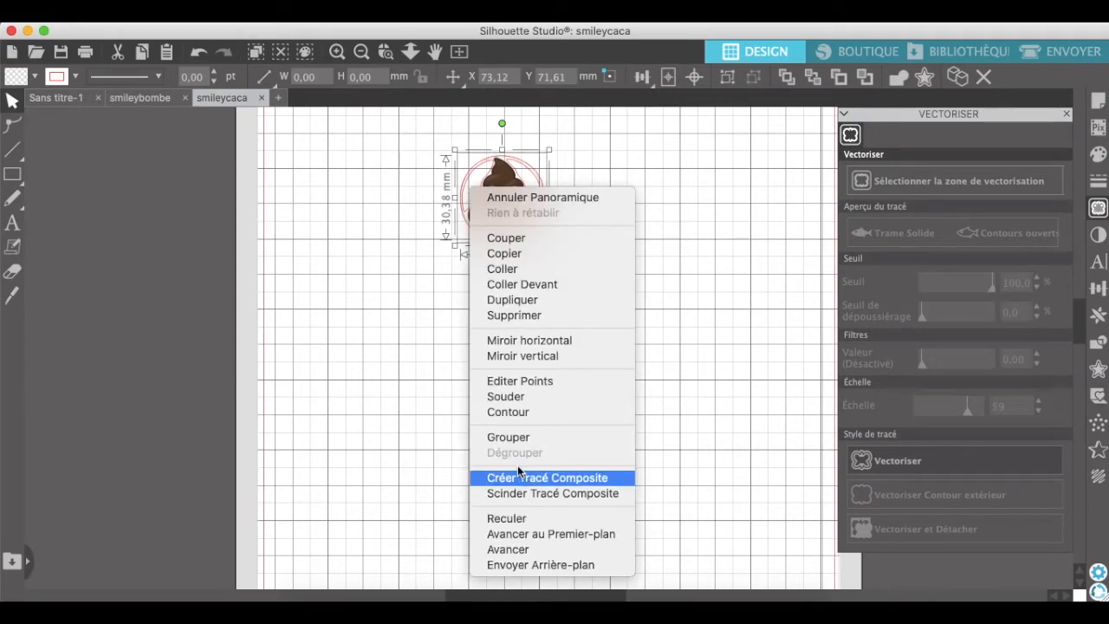
left_click(508, 437)
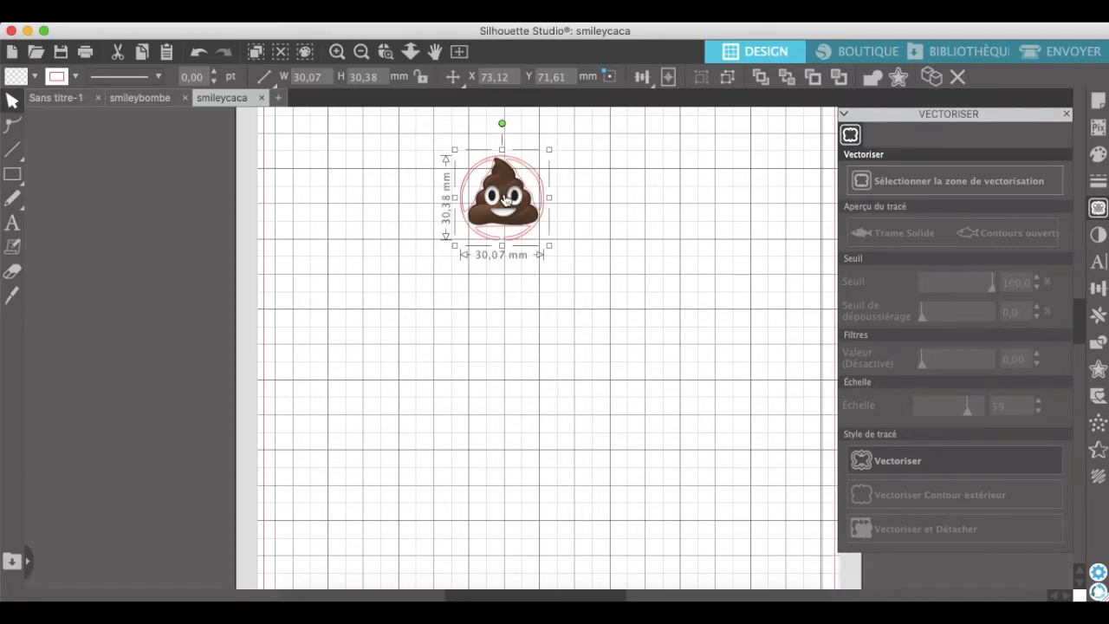
Paste the grouped poop smiley into the Sans titre-1 document and place it just below the black square registration mark.
left_click(58, 99)
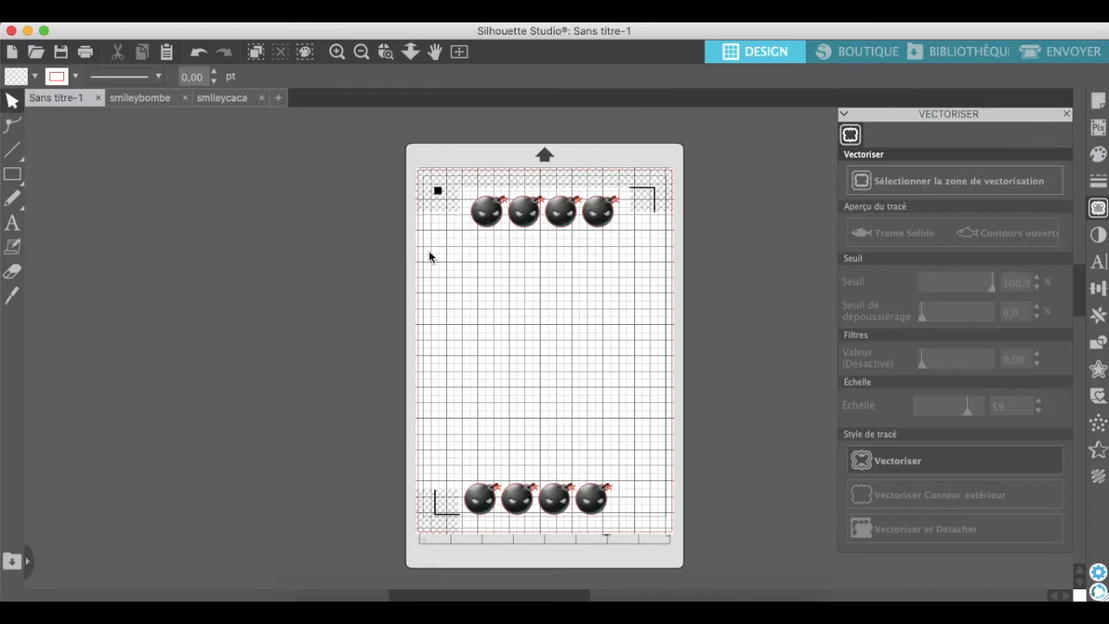
key("super+v")
left_click_drag(555, 314, 436, 252)
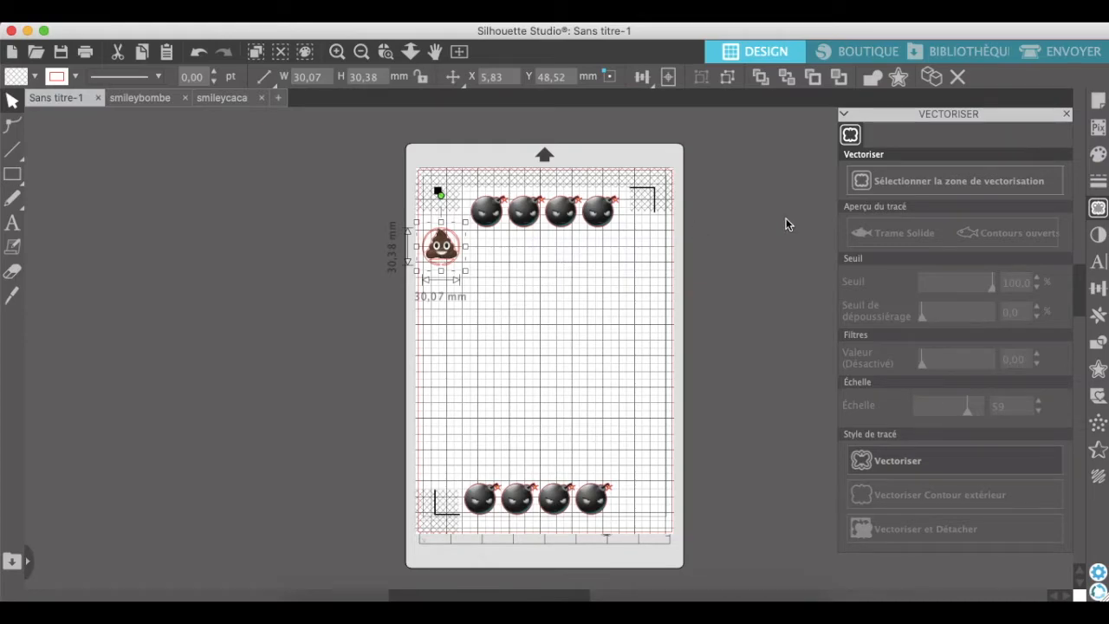
Replicate the poop smiley to the right four times to form a row of five.
left_click(1099, 315)
left_click(993, 182)
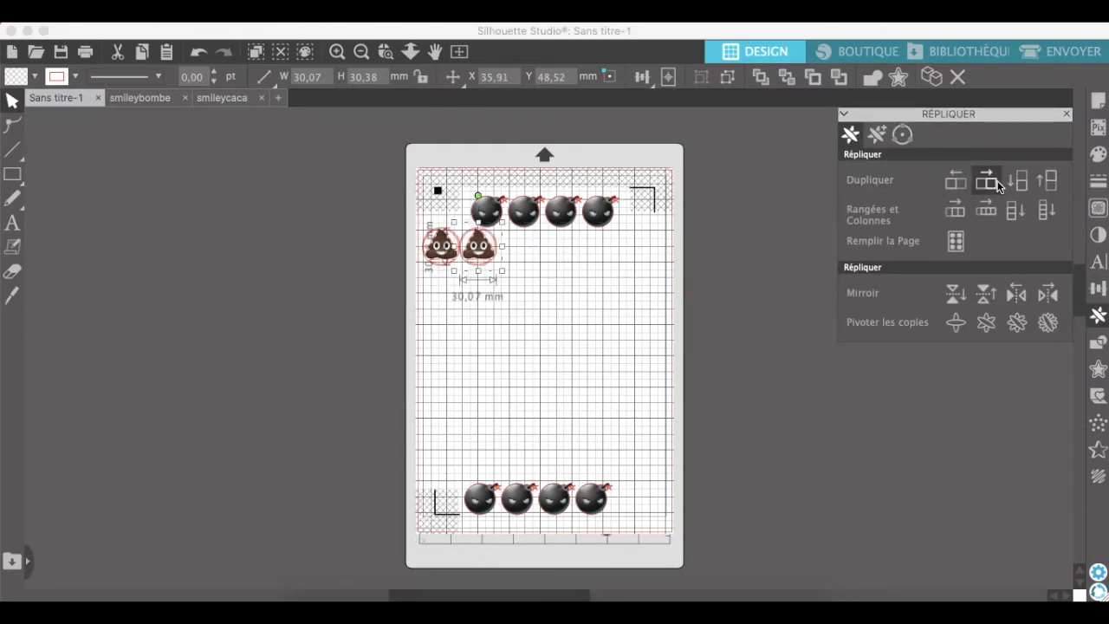
left_click(992, 182)
left_click(996, 183)
left_click(996, 183)
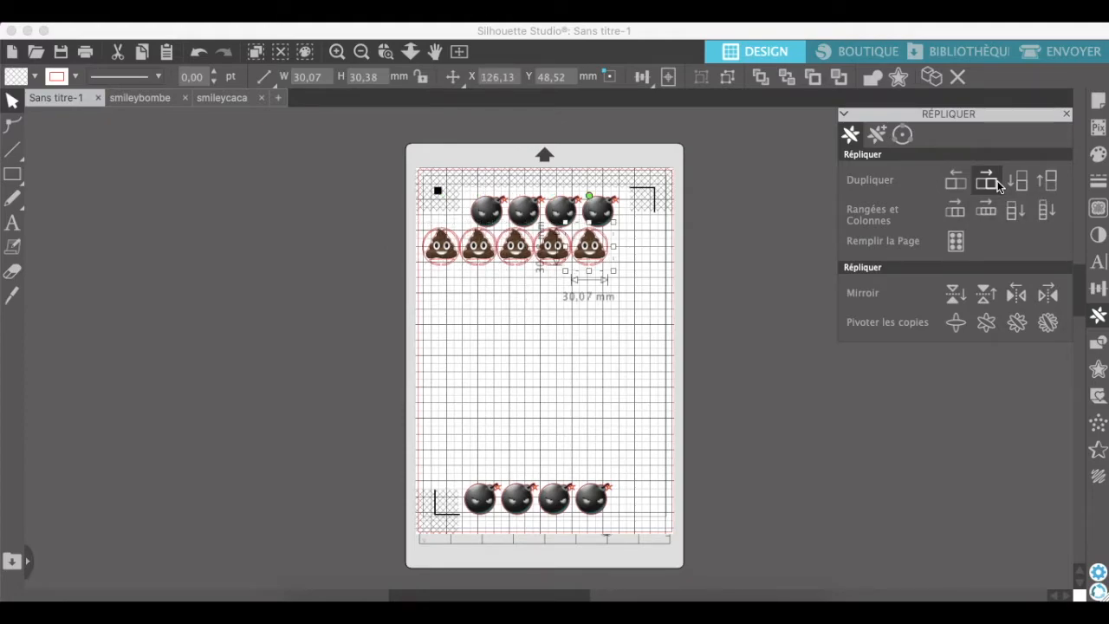
Duplicate the last poop smiley to the right once more to extend the row to six.
left_click(996, 184)
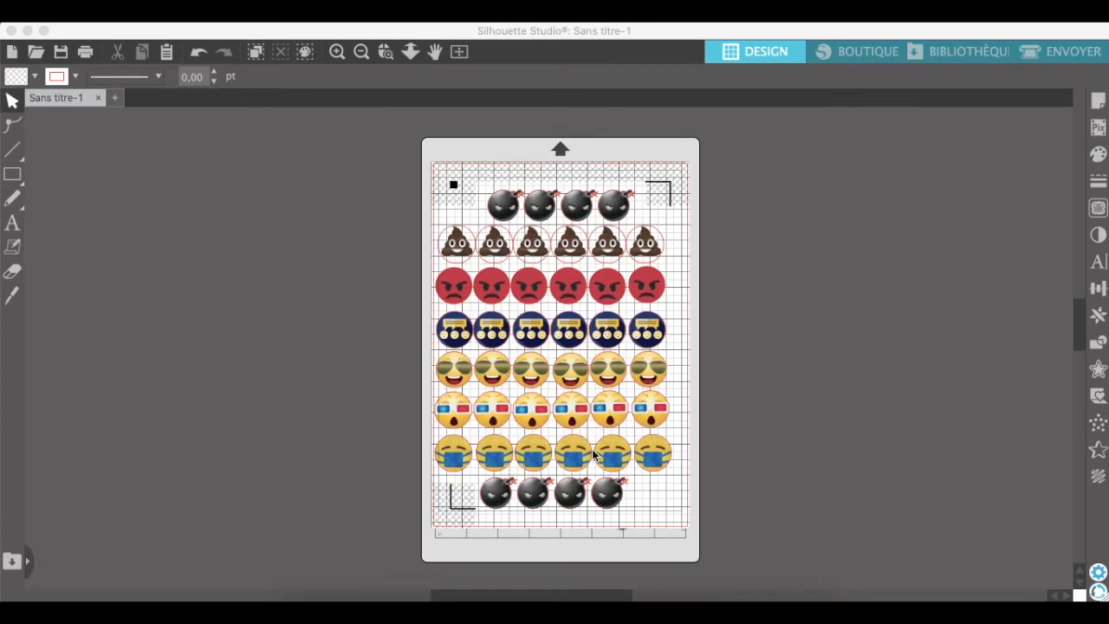
left_click(342, 51)
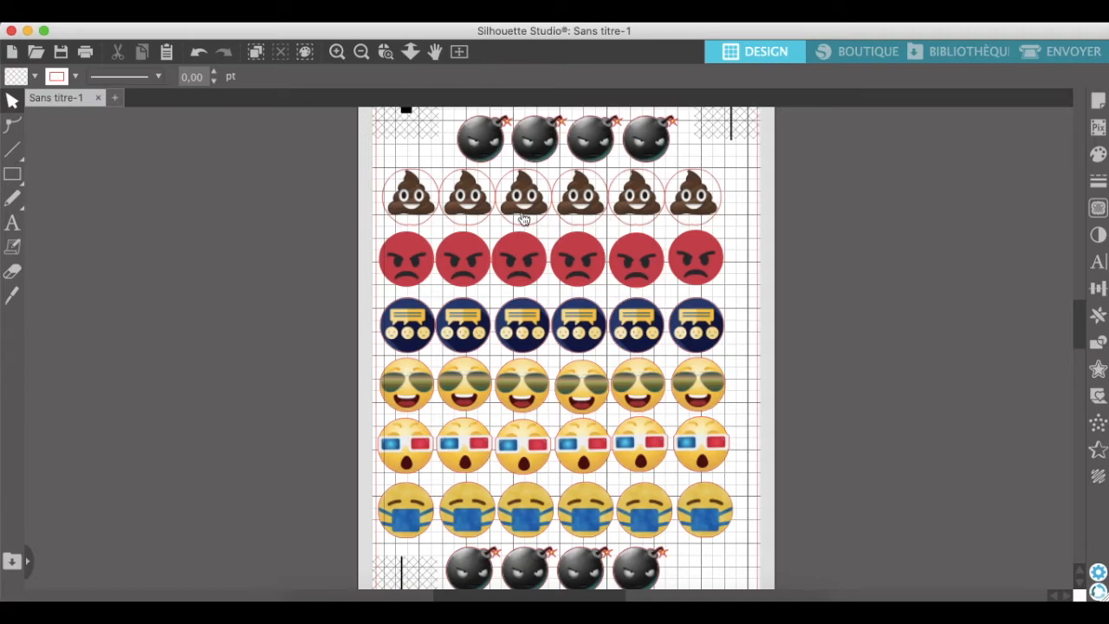
left_click(363, 55)
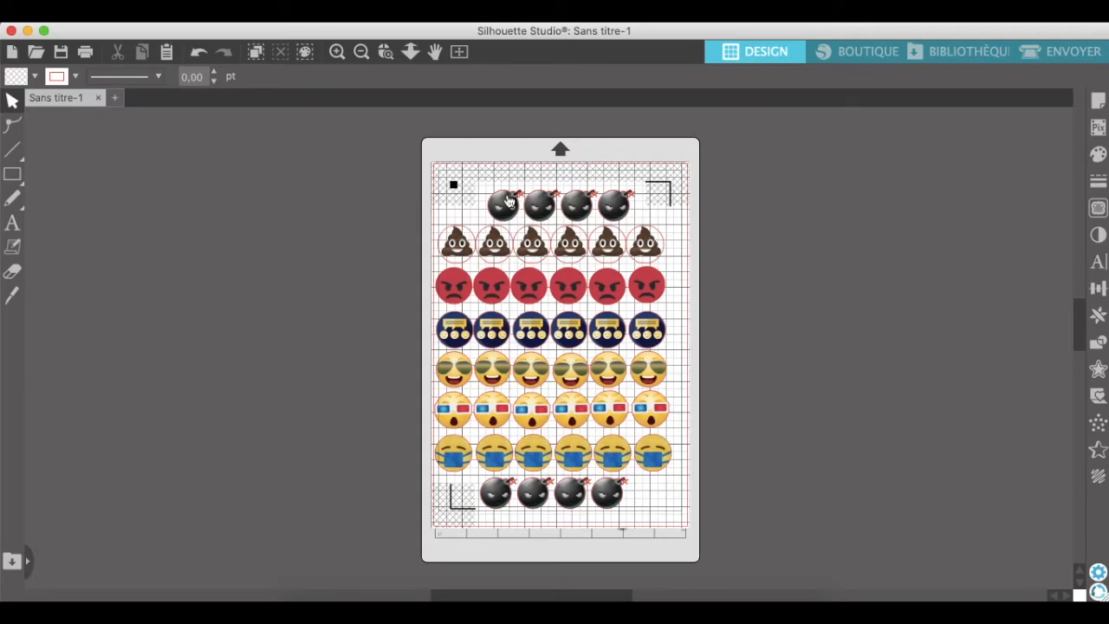
mouse_move(509, 203)
left_mouse_down()
mouse_move(489, 201)
mouse_move(510, 197)
left_mouse_up()
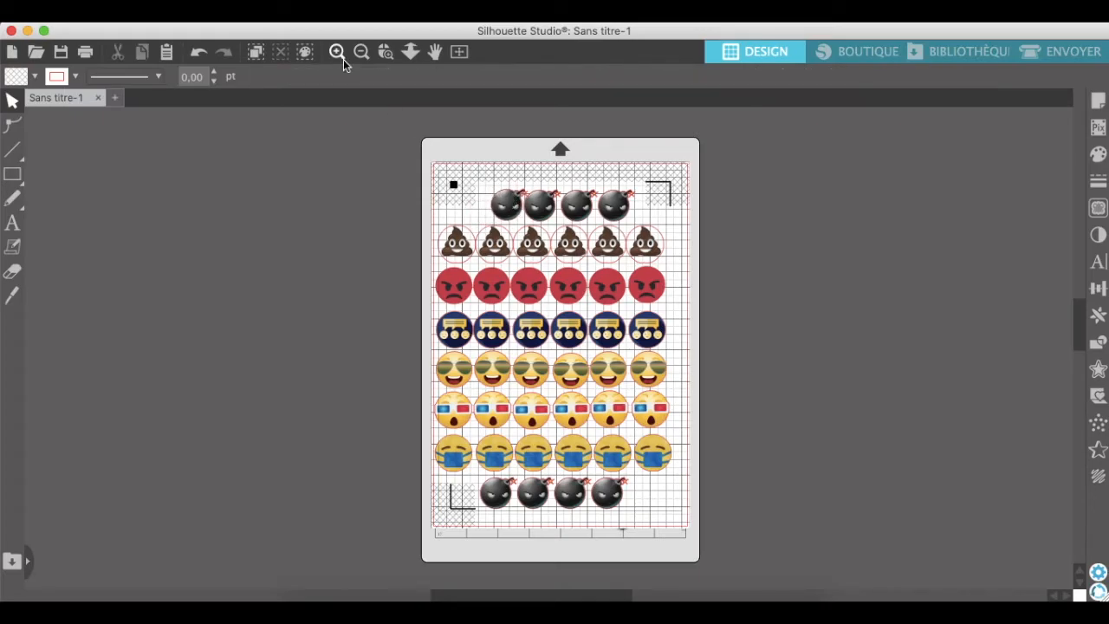
left_click(201, 54)
left_click(201, 54)
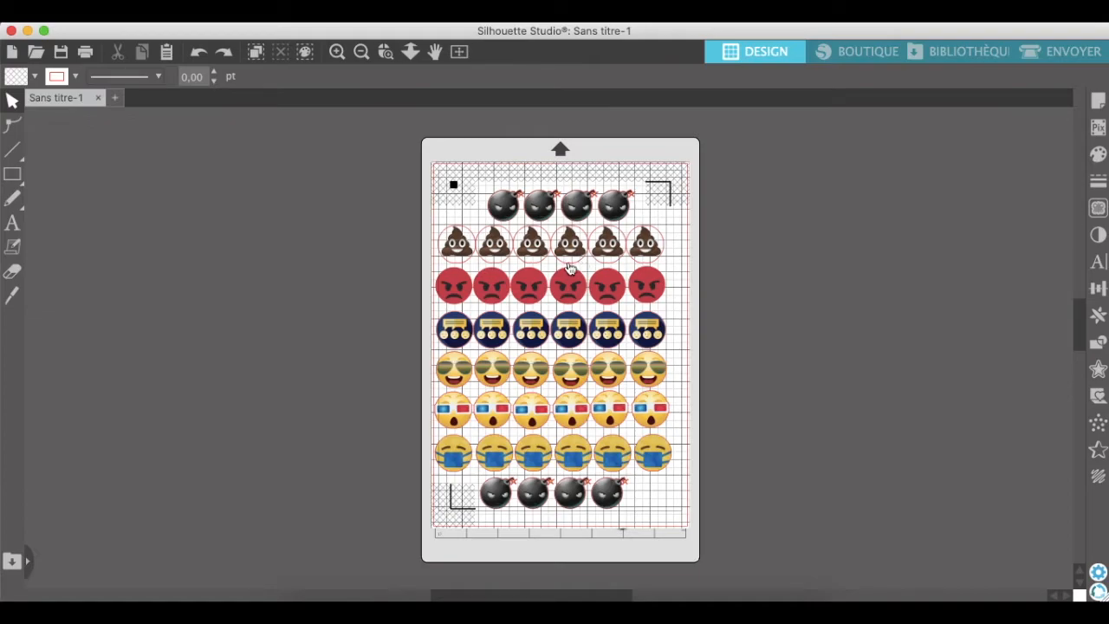
Check the page setup of the sticker sheet and switch to the workspace for sending the job to the cutter.
left_click(1100, 102)
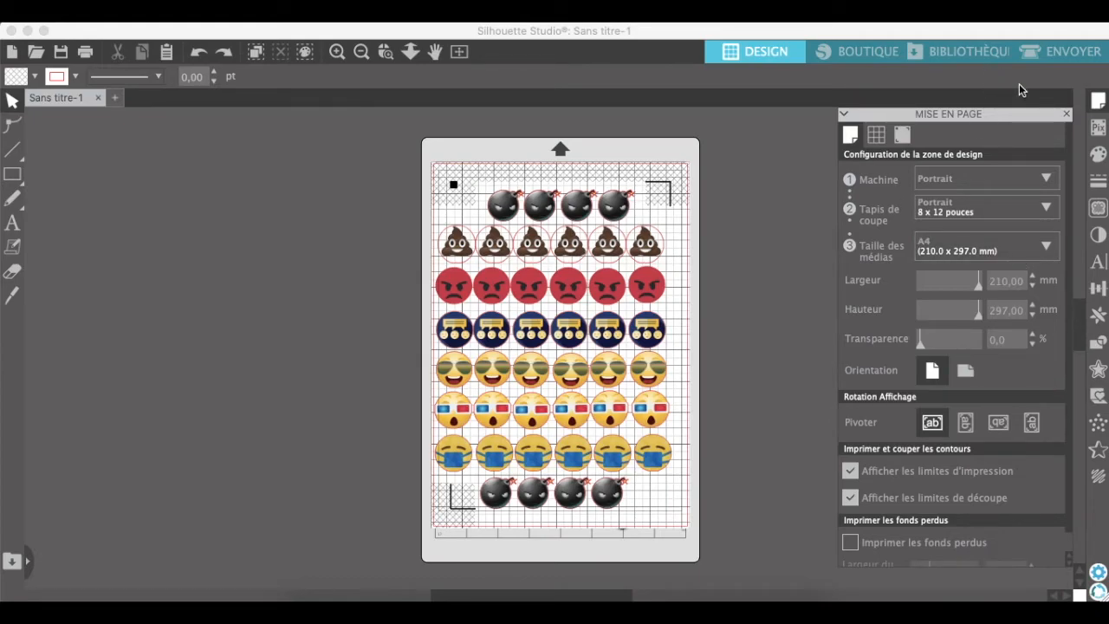
left_click(1072, 53)
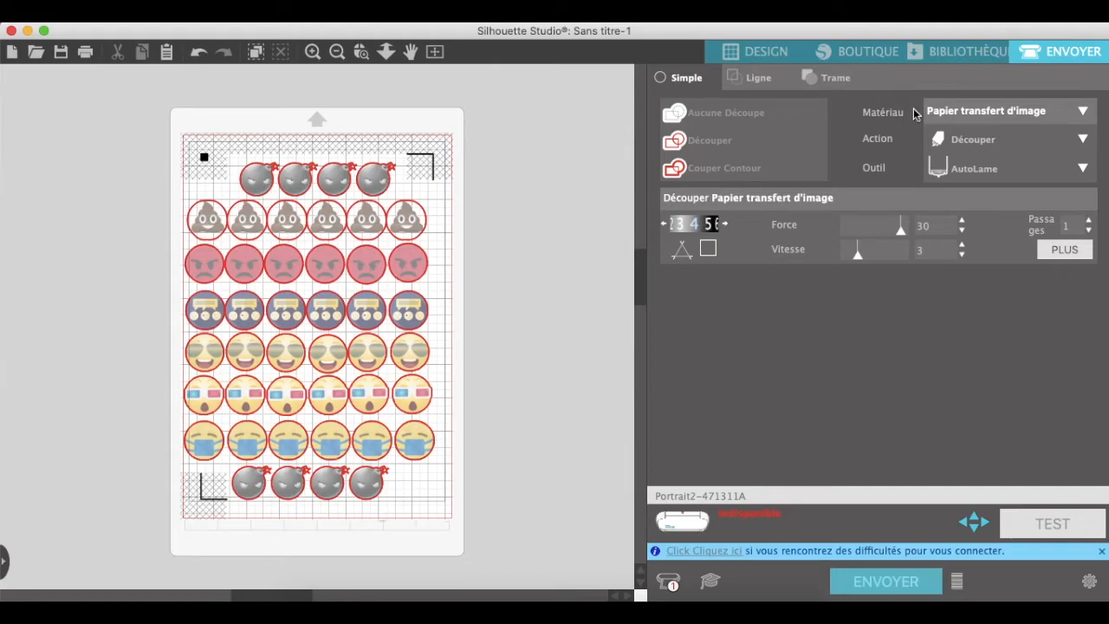
Search the cutting materials for "papier" and set the material to Papier adhésif, Blanc.
left_click(1049, 111)
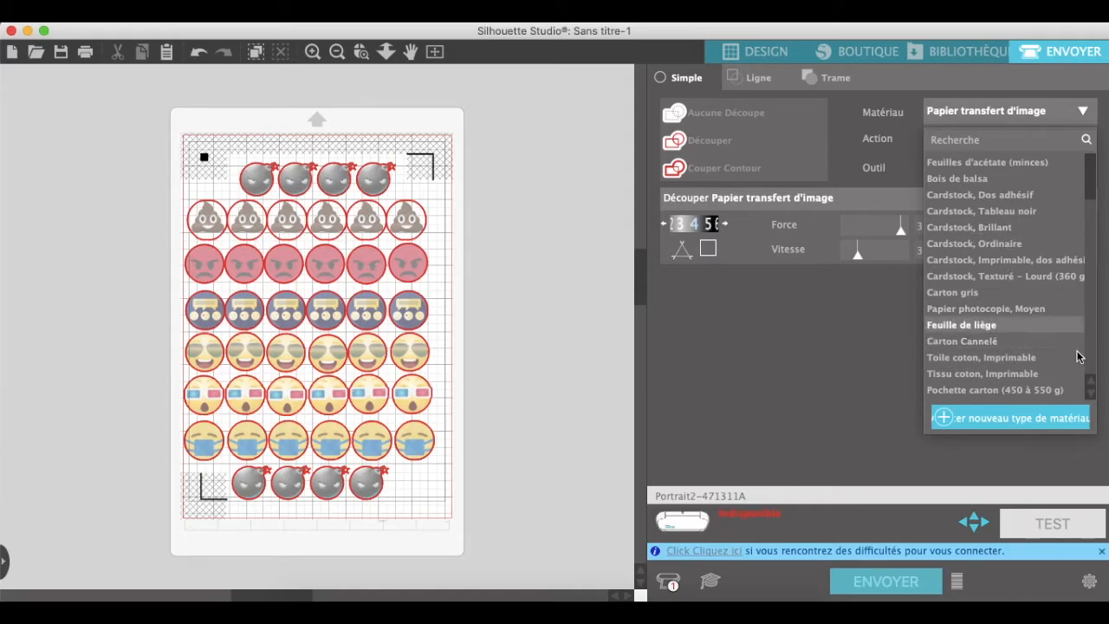
left_click(1092, 391)
left_click(1092, 392)
left_click(1093, 391)
left_click(1092, 391)
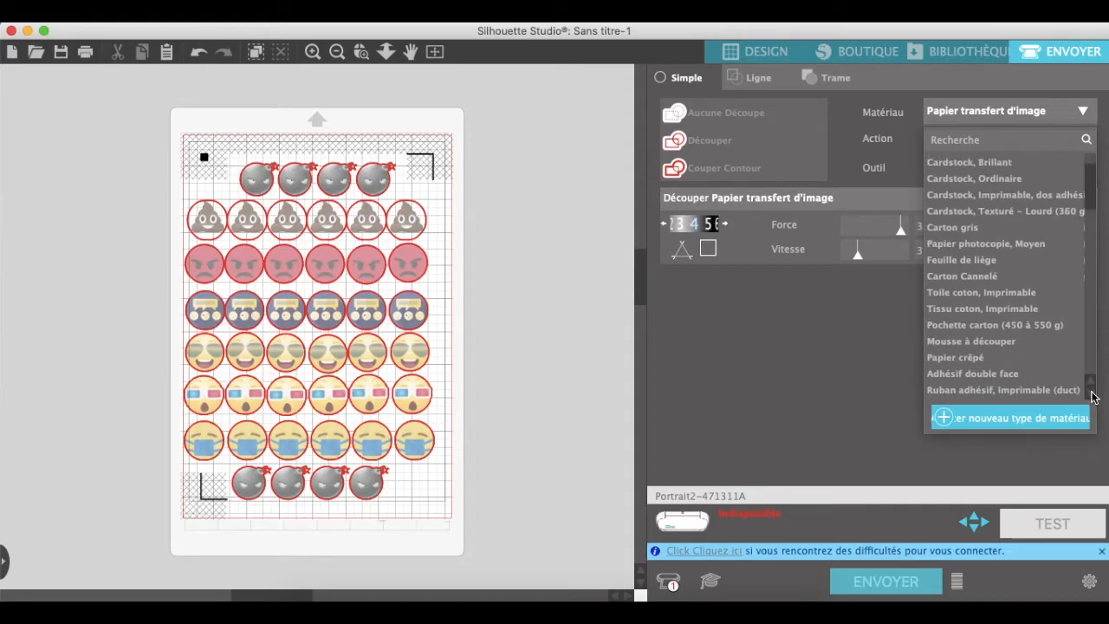
left_click(1092, 392)
left_click(1092, 392)
left_click(1093, 392)
left_click(1093, 392)
scroll(1047, 257, "down", 1)
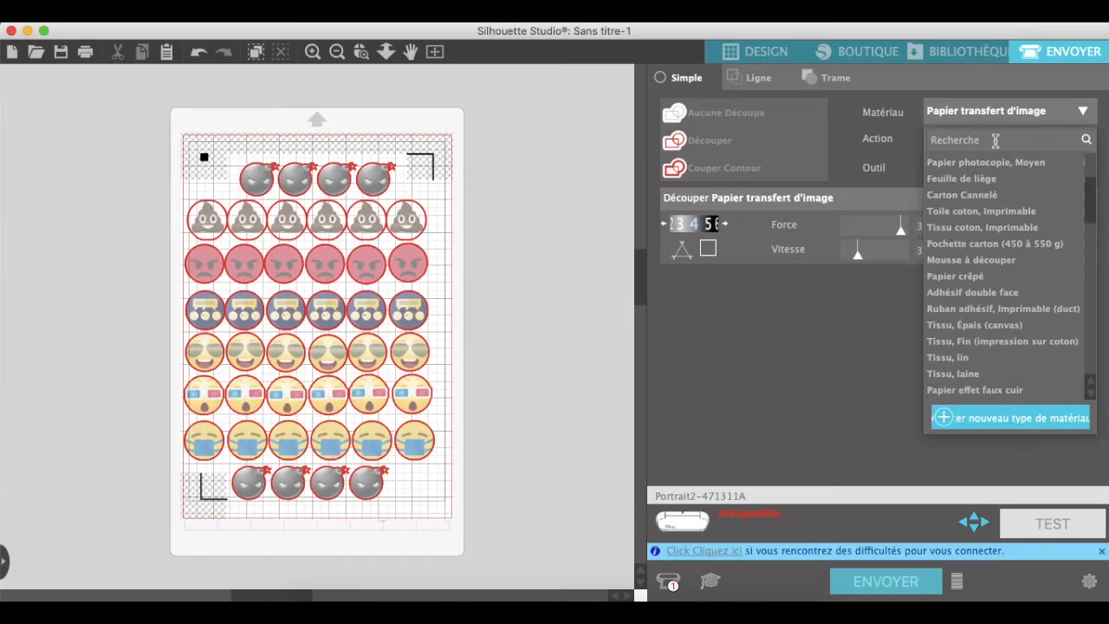
type("pa")
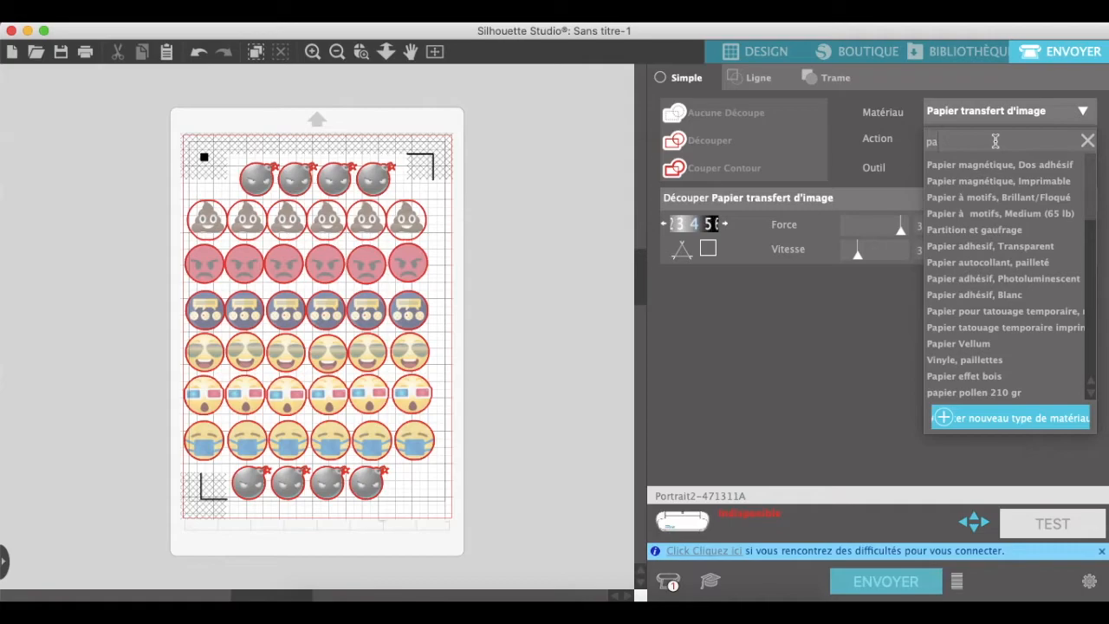
type("pier")
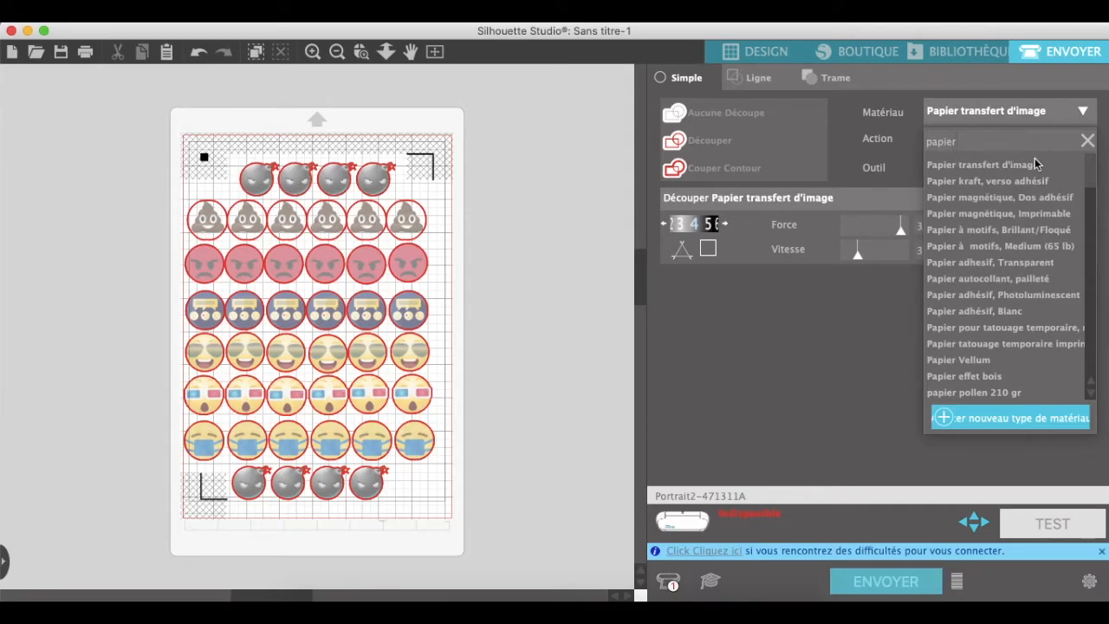
left_click(990, 310)
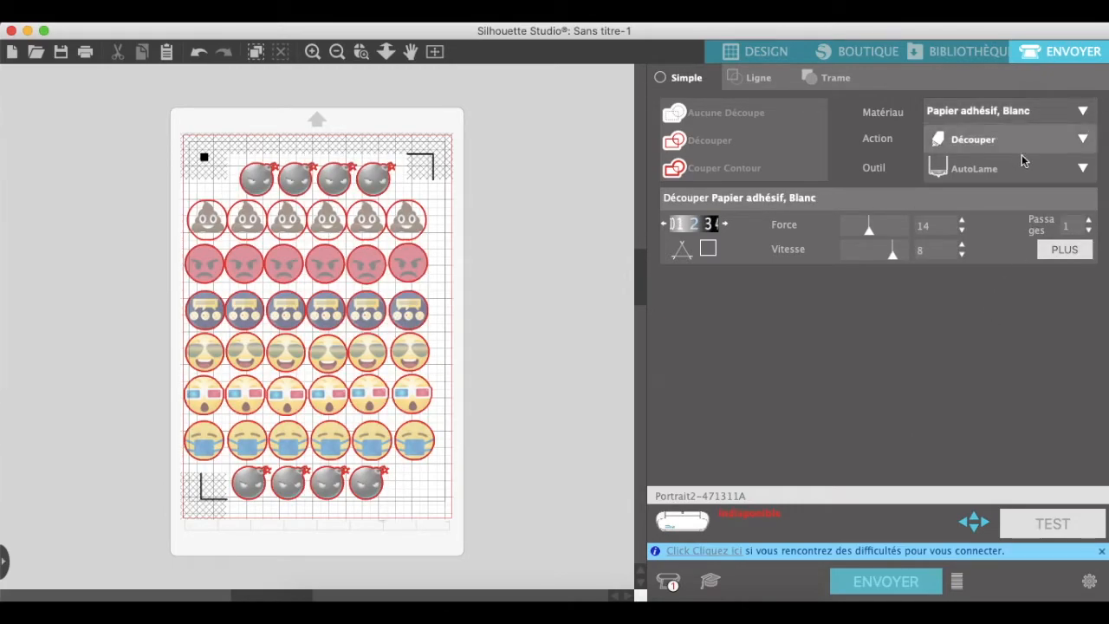
Set the cutting tool to Lame Silhouette.
left_click(1082, 170)
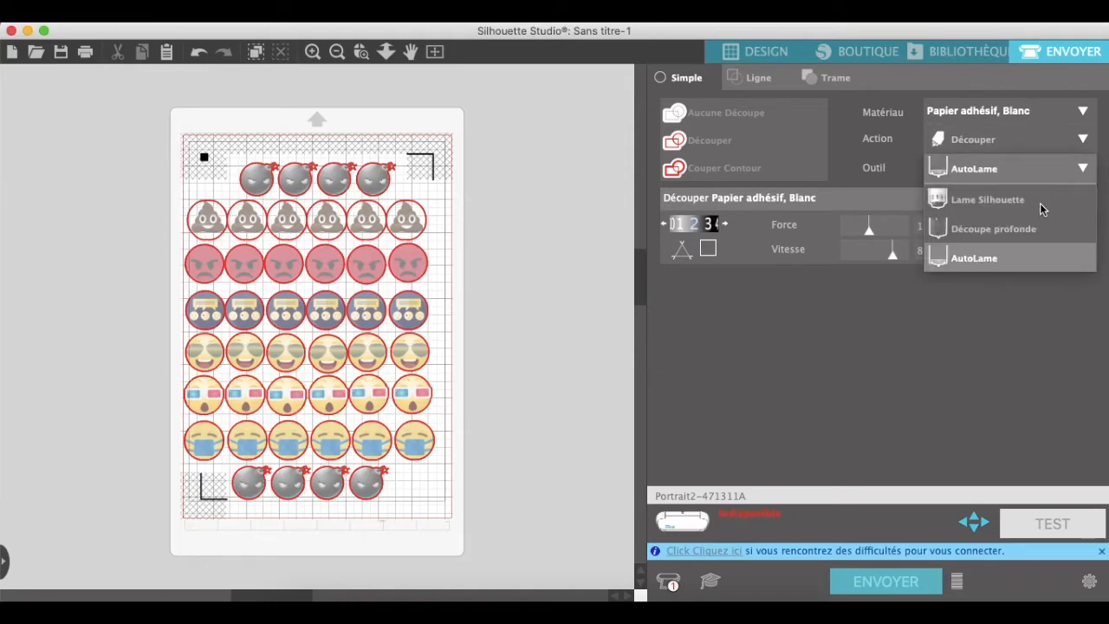
left_click(1017, 200)
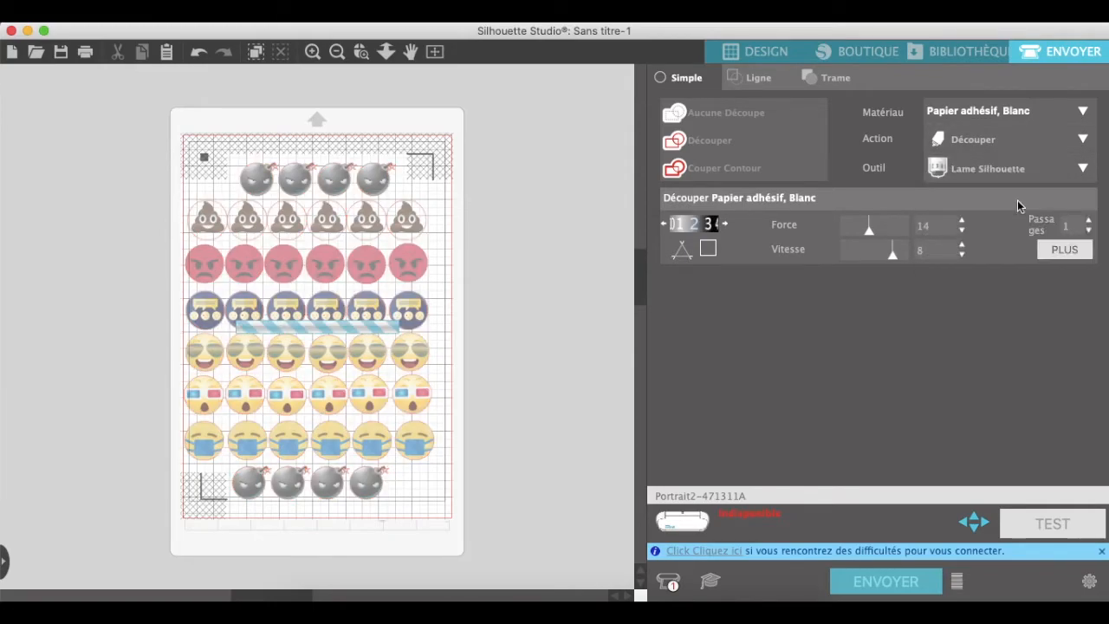